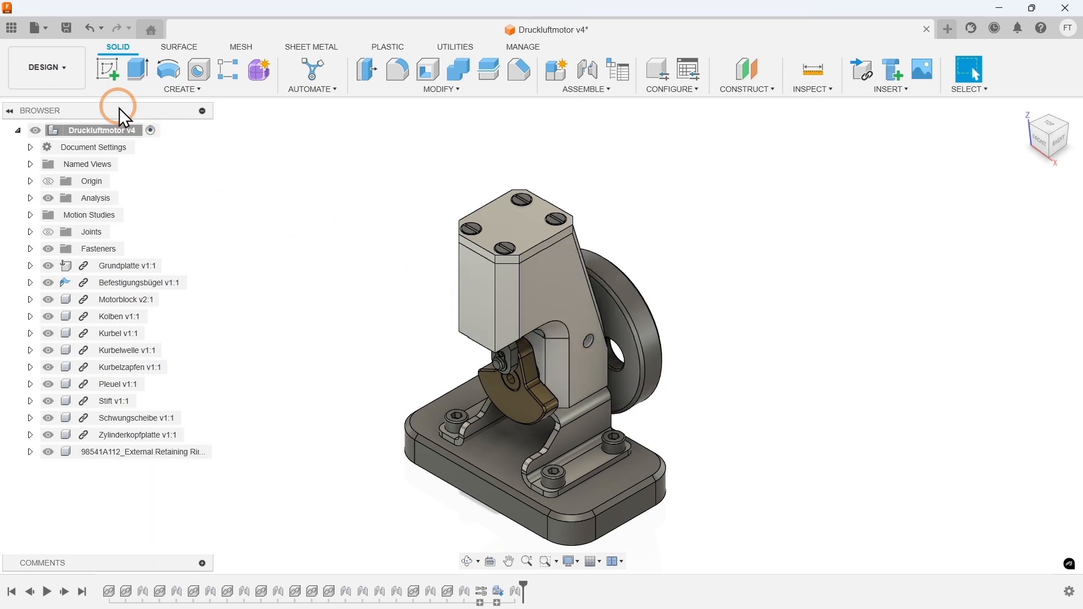
- Switch the compressed-air engine assembly to the Animation workspace
{"action": "left_click", "coordinate": [62, 79]}
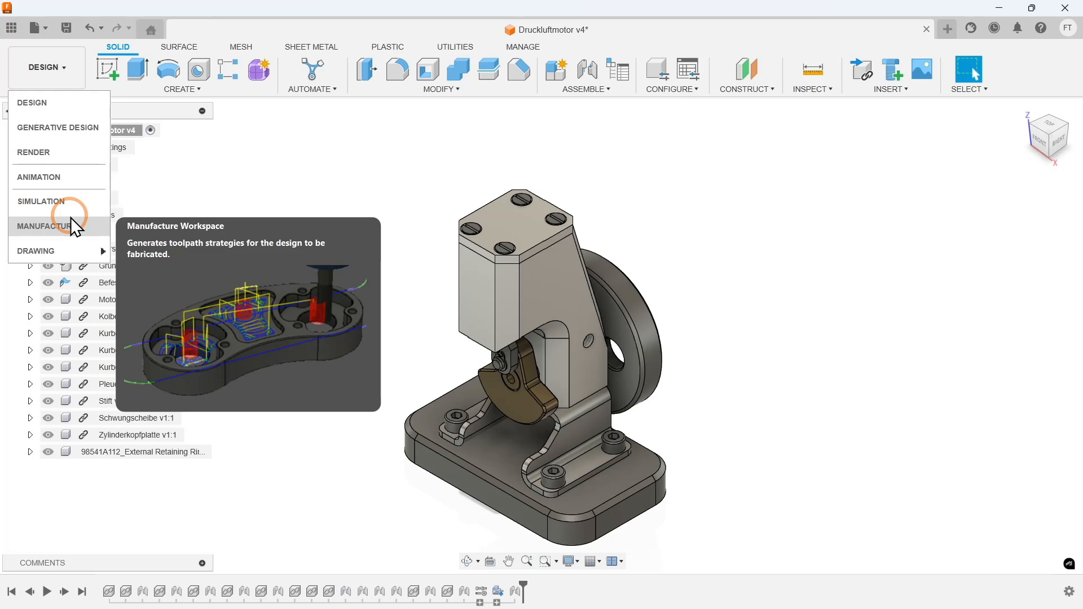
{"action": "mouse_move", "coordinate": [70, 246]}
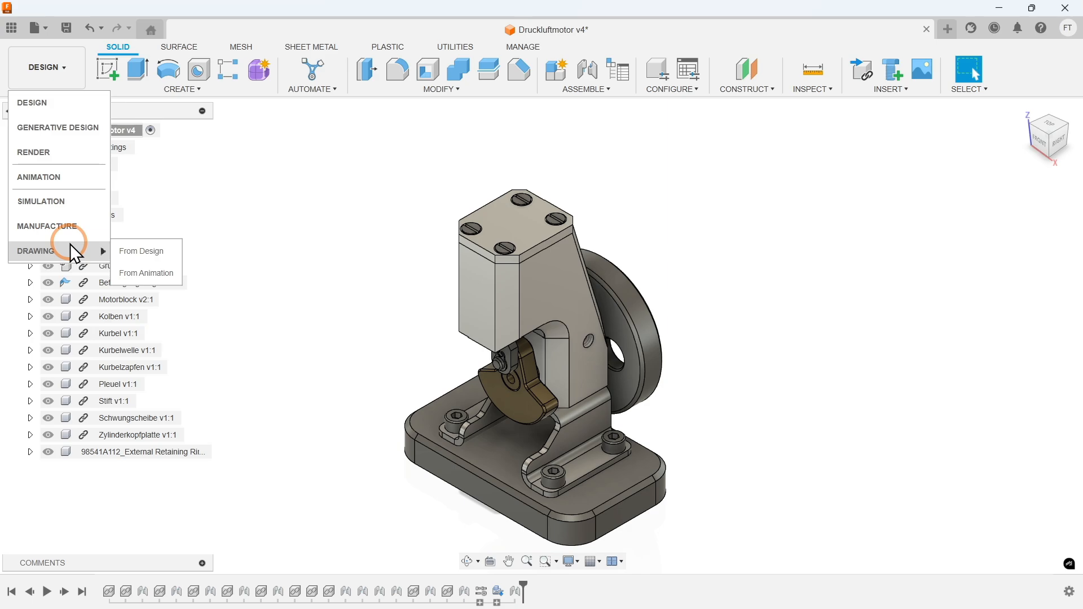
{"action": "left_click", "coordinate": [60, 185]}
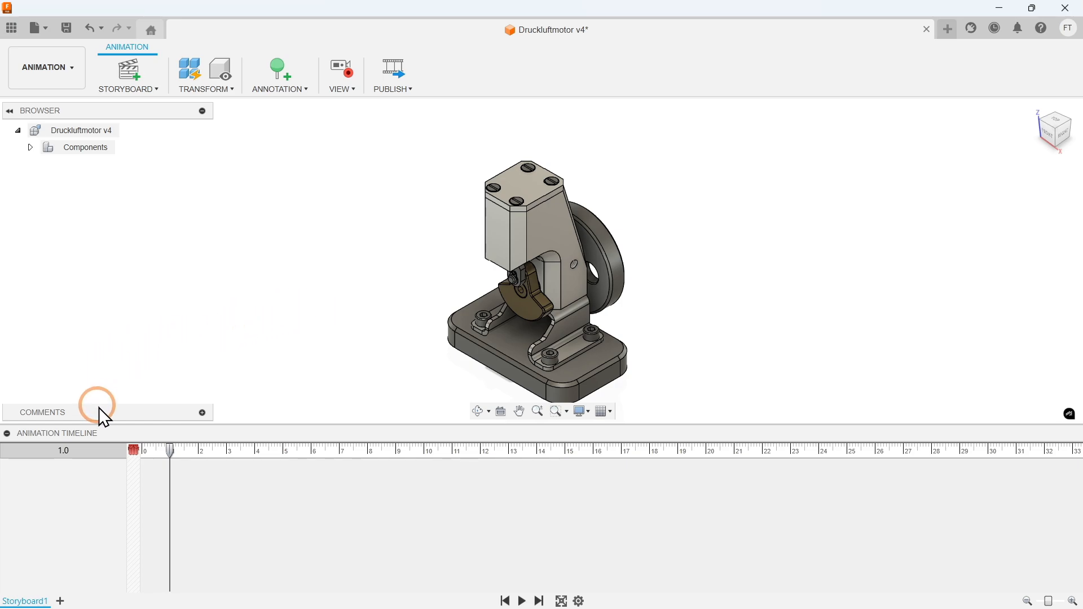
- Undock and enlarge the animation timeline, dock it again below the model and reduce its height
{"action": "left_click_drag", "start_coordinate": [135, 435], "coordinate": [206, 216]}
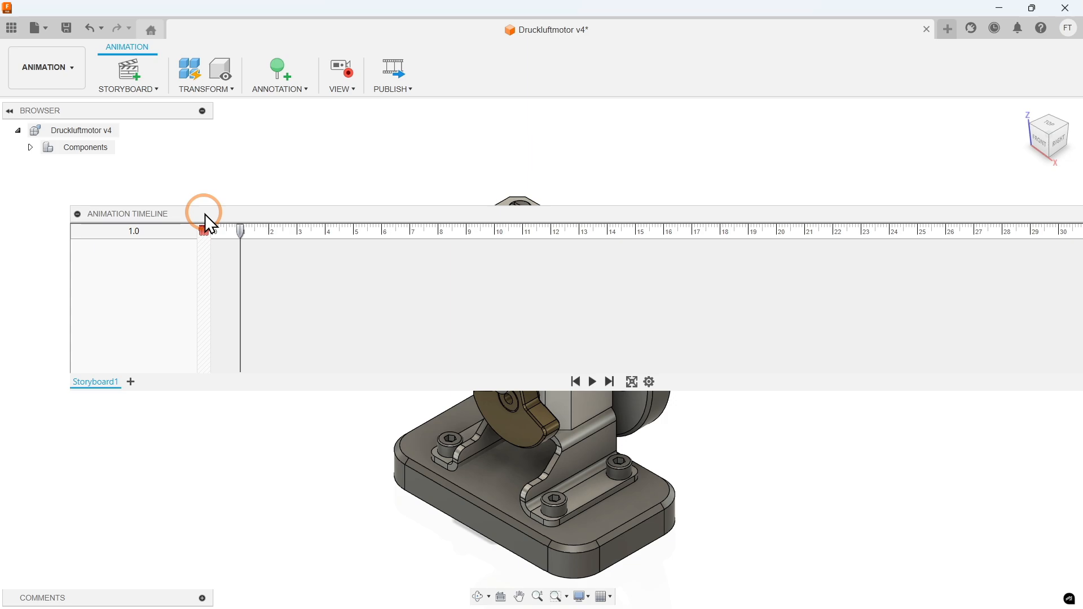
{"action": "left_click_drag", "start_coordinate": [206, 207], "coordinate": [205, 87]}
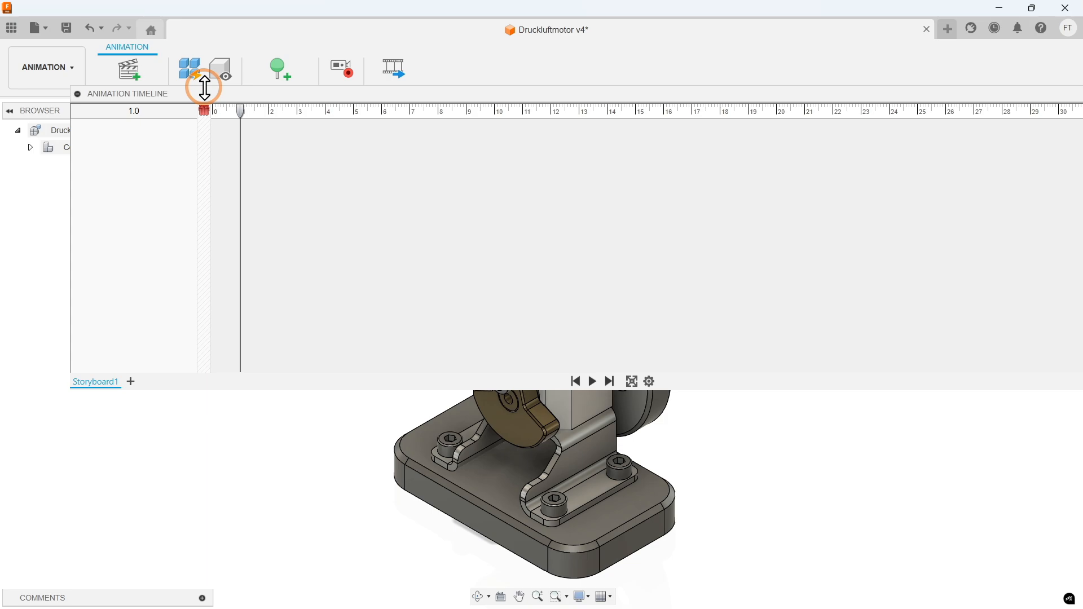
{"action": "left_click_drag", "start_coordinate": [205, 92], "coordinate": [131, 587]}
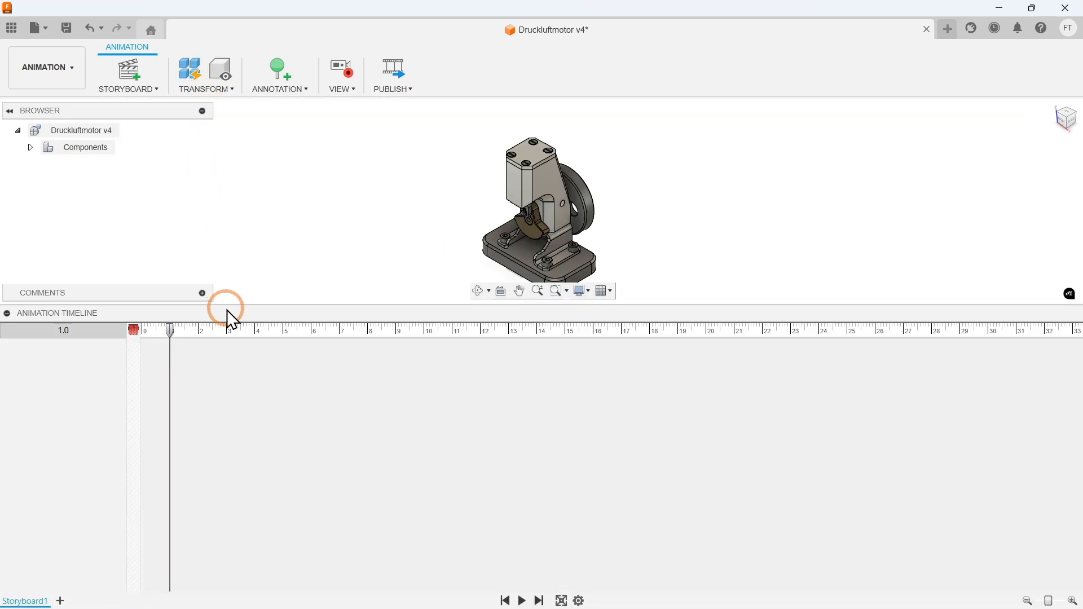
{"action": "left_click_drag", "start_coordinate": [231, 306], "coordinate": [213, 458]}
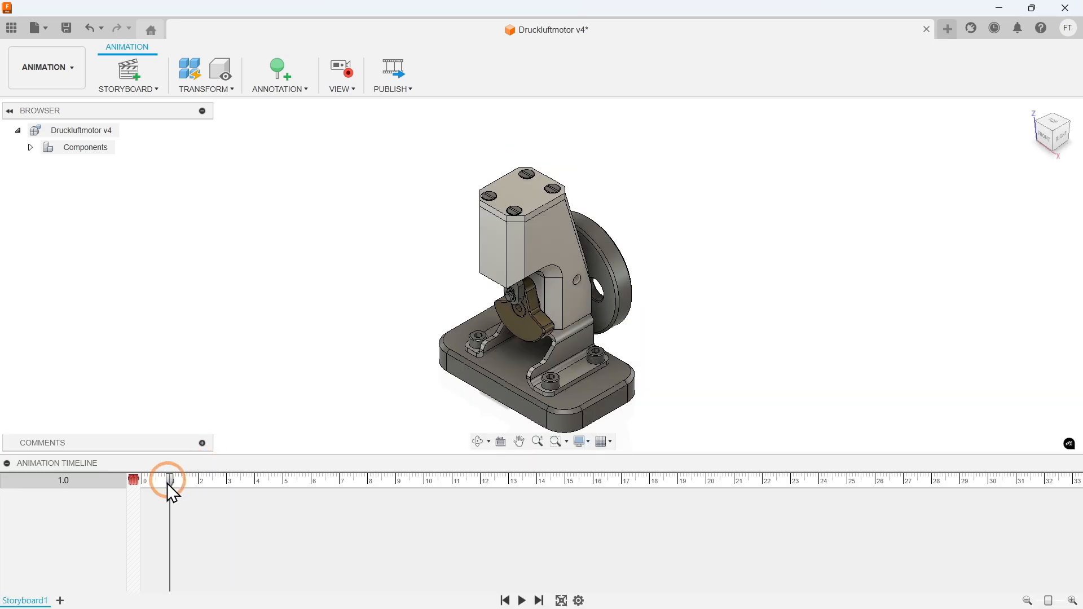
- Rename the storyboard as Explosionsansicht
{"action": "right_click", "coordinate": [28, 601]}
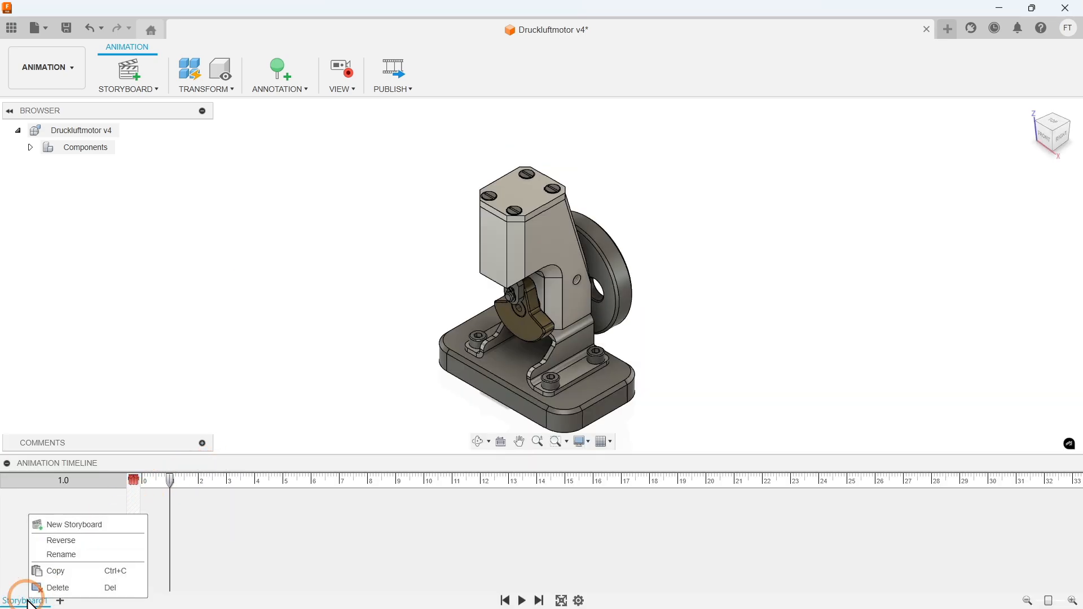
{"action": "left_click", "coordinate": [60, 556]}
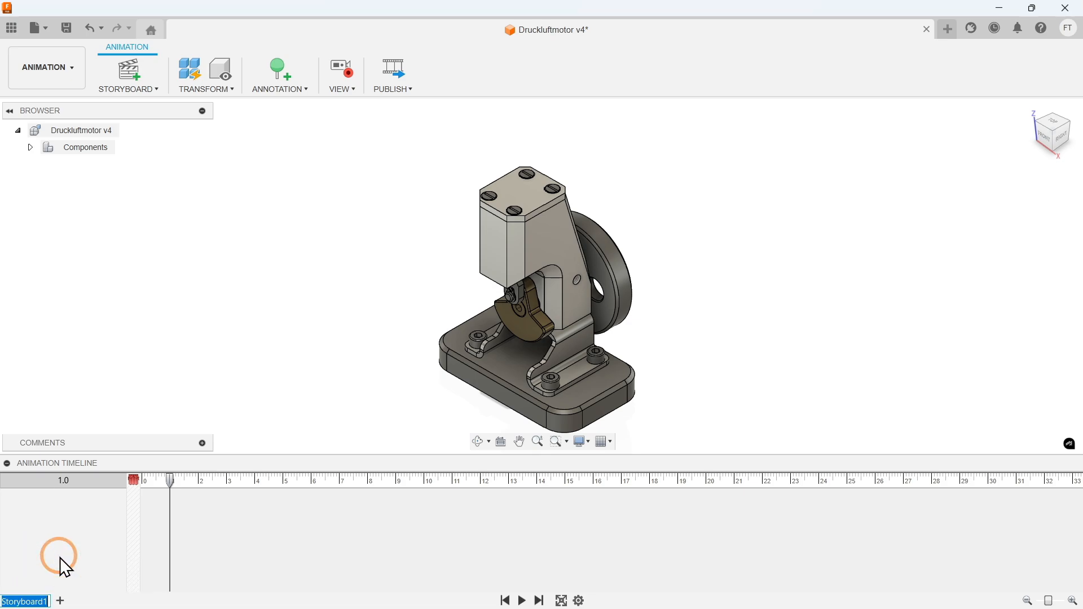
{"action": "type", "text": "Explosio"}
{"action": "type", "text": "nsansicht"}
{"action": "key", "text": "Return"}
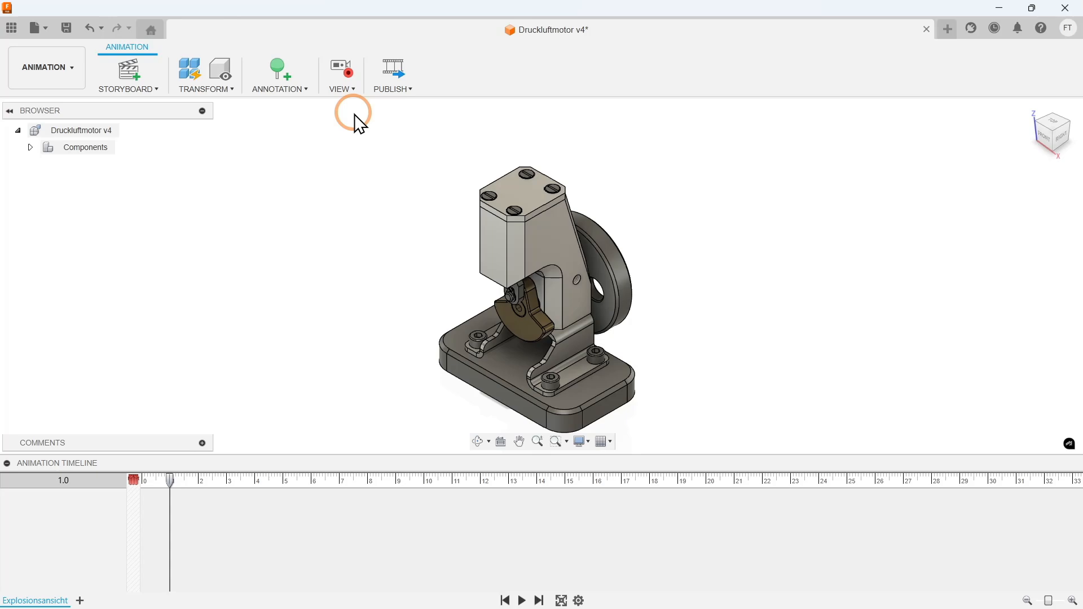
- Record a camera move ending at 3 seconds that orbits and zooms in on the flywheel side, and play it back
{"action": "left_click_drag", "start_coordinate": [170, 478], "coordinate": [226, 478]}
{"action": "middle_click_drag", "start_coordinate": [437, 314], "coordinate": [301, 301], "text": "shift"}
{"action": "scroll", "coordinate": [527, 351], "scroll_direction": "up", "scroll_amount": 3}
{"action": "scroll", "coordinate": [558, 351], "scroll_direction": "up", "scroll_amount": 4}
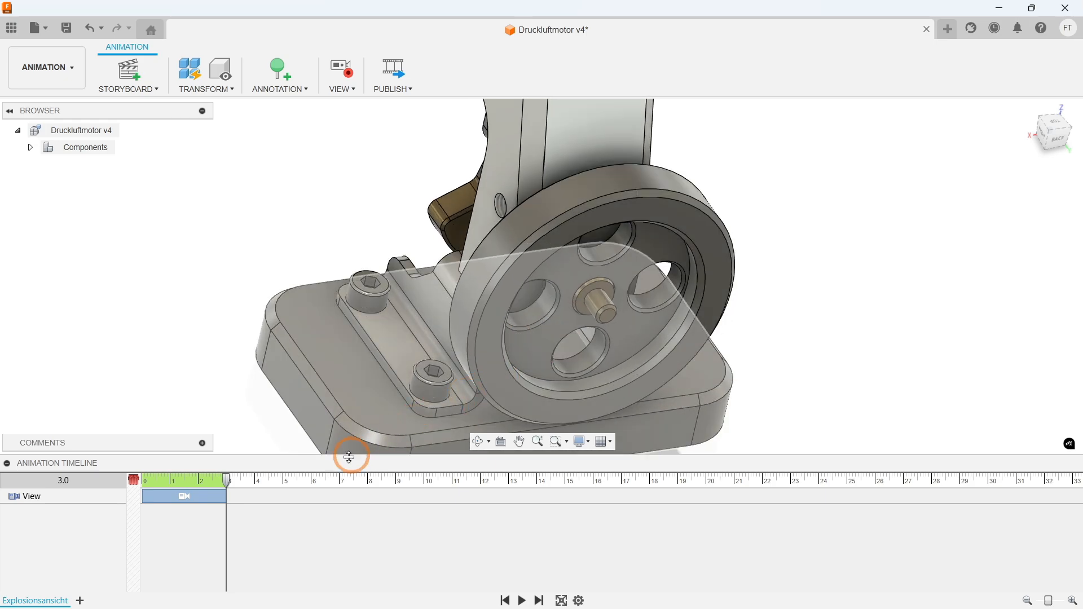
{"action": "left_click", "coordinate": [215, 500]}
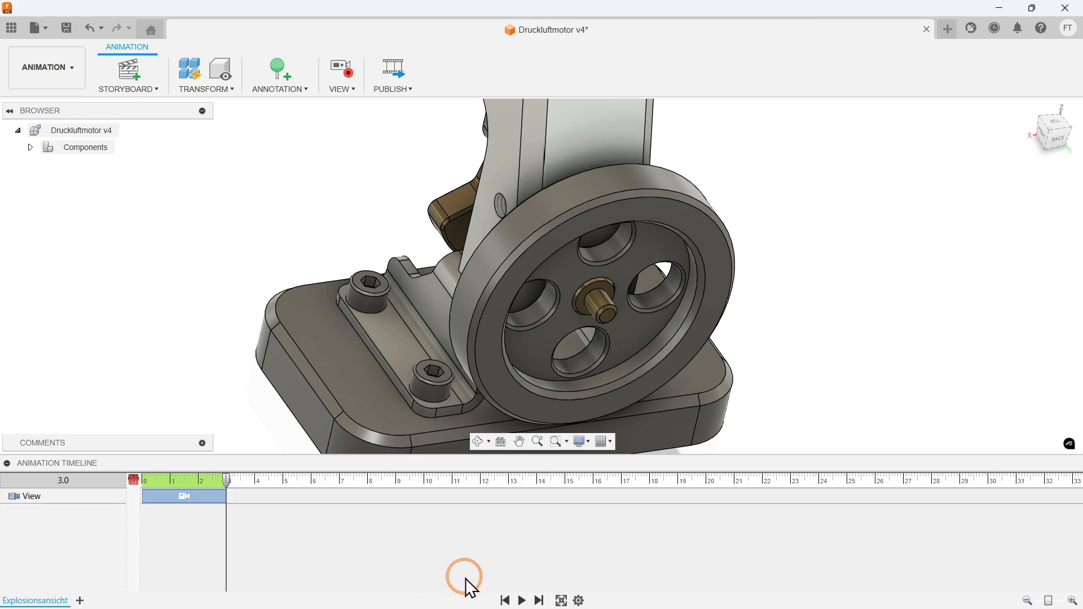
{"action": "left_click", "coordinate": [521, 600]}
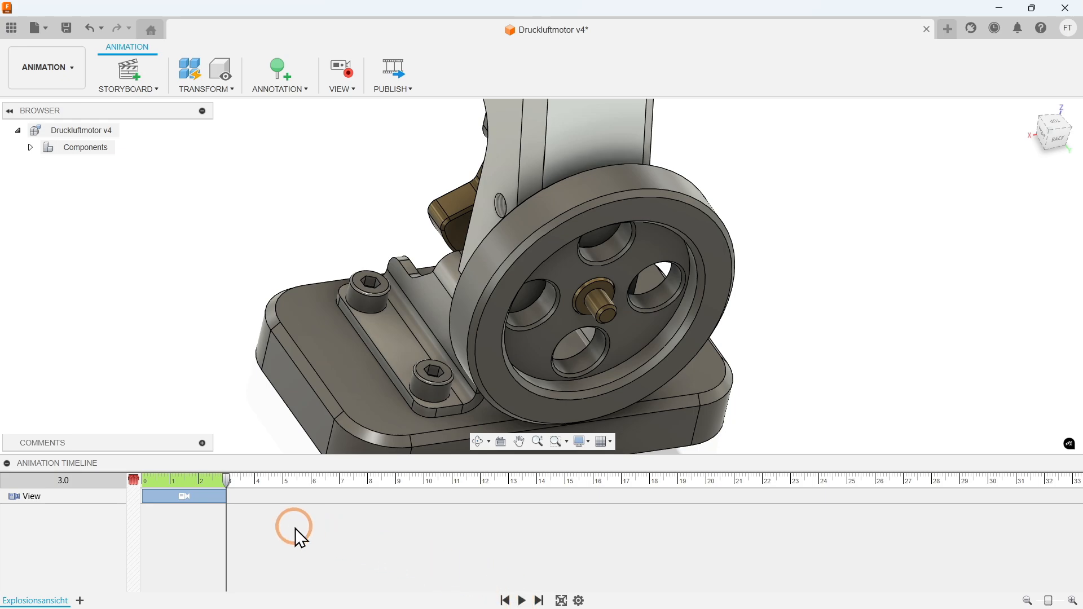
- Stretch the recorded view action to end at about 6.3 seconds and delete it from the timeline
{"action": "left_click_drag", "start_coordinate": [226, 497], "coordinate": [421, 496]}
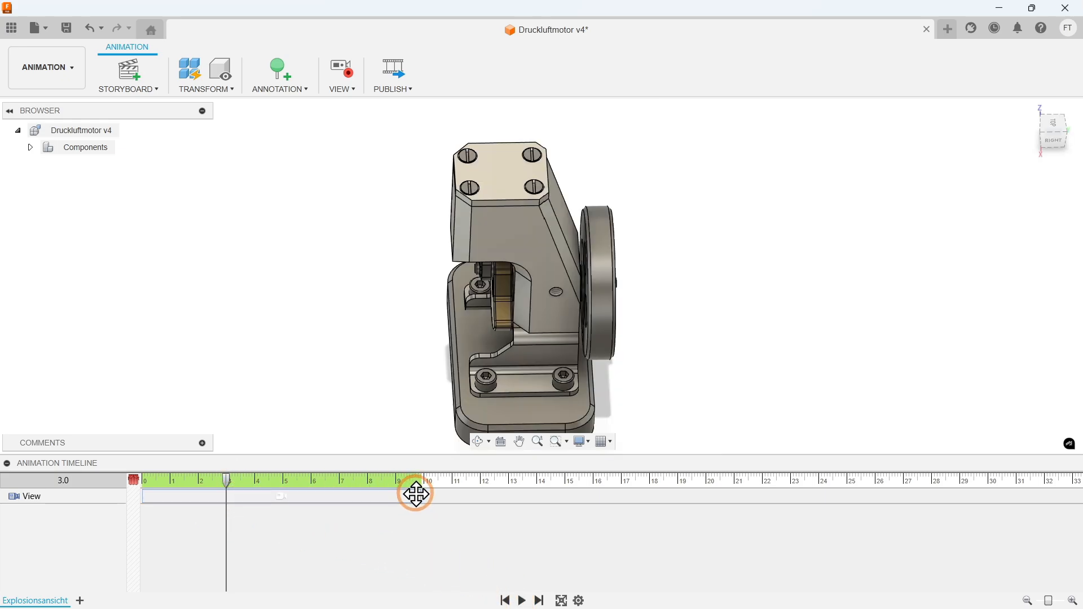
{"action": "left_click_drag", "start_coordinate": [419, 496], "coordinate": [319, 499]}
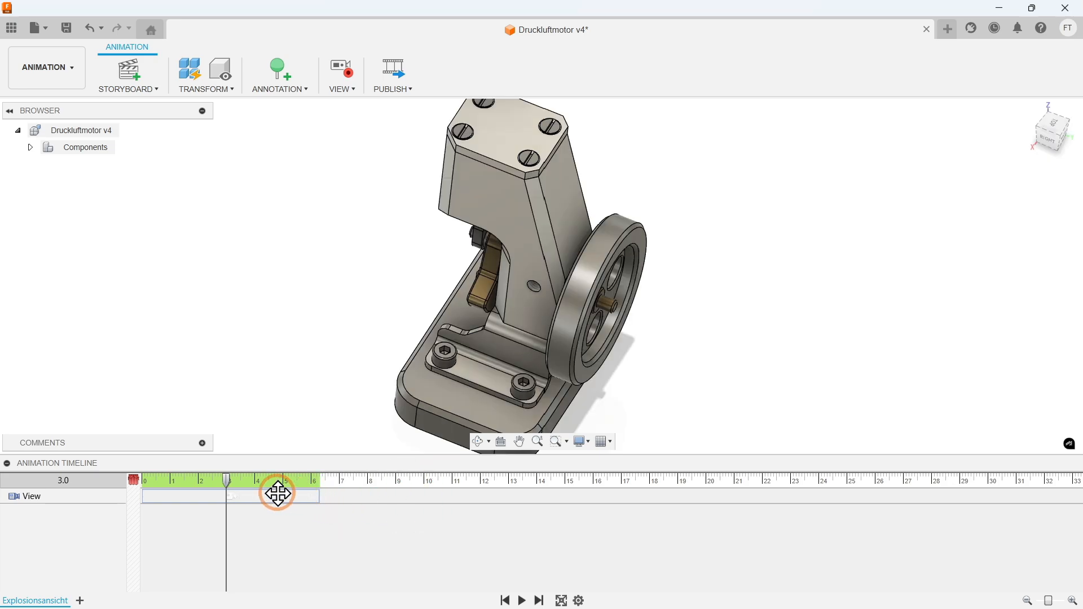
{"action": "left_click_drag", "start_coordinate": [230, 489], "coordinate": [231, 492]}
{"action": "right_click", "coordinate": [232, 492]}
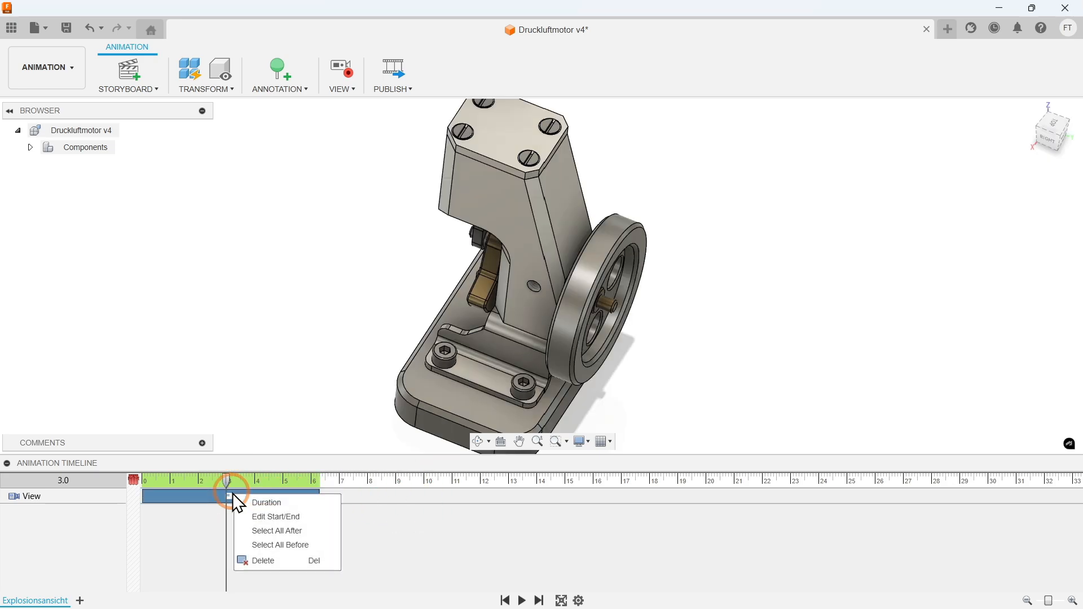
{"action": "left_click", "coordinate": [275, 557]}
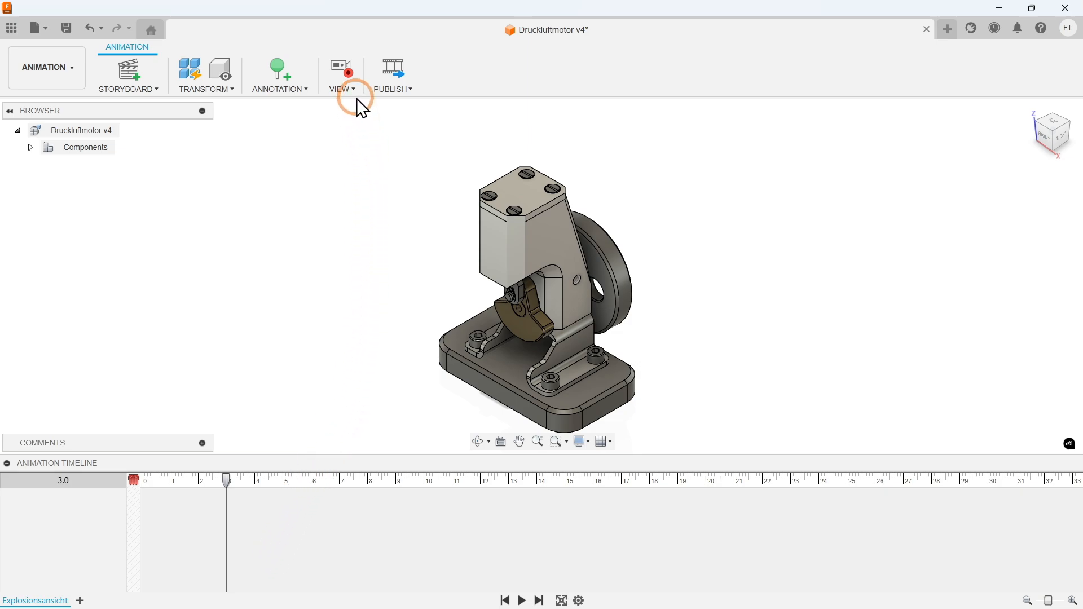
- Turn off camera view recording and auto-explode all components at all levels
{"action": "left_click", "coordinate": [349, 75]}
{"action": "left_click", "coordinate": [93, 147]}
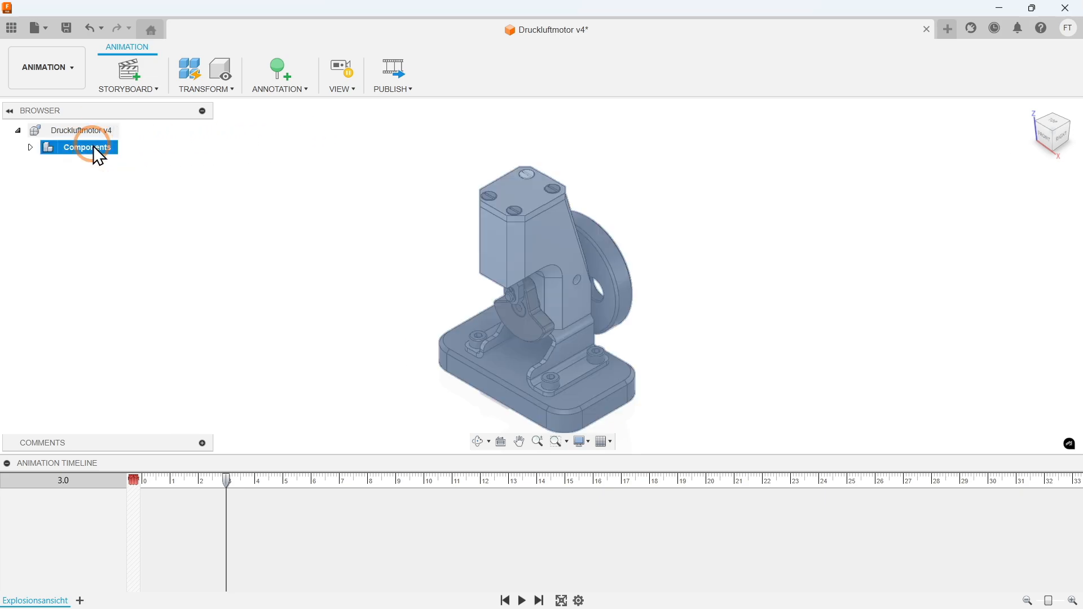
{"action": "left_click", "coordinate": [212, 89]}
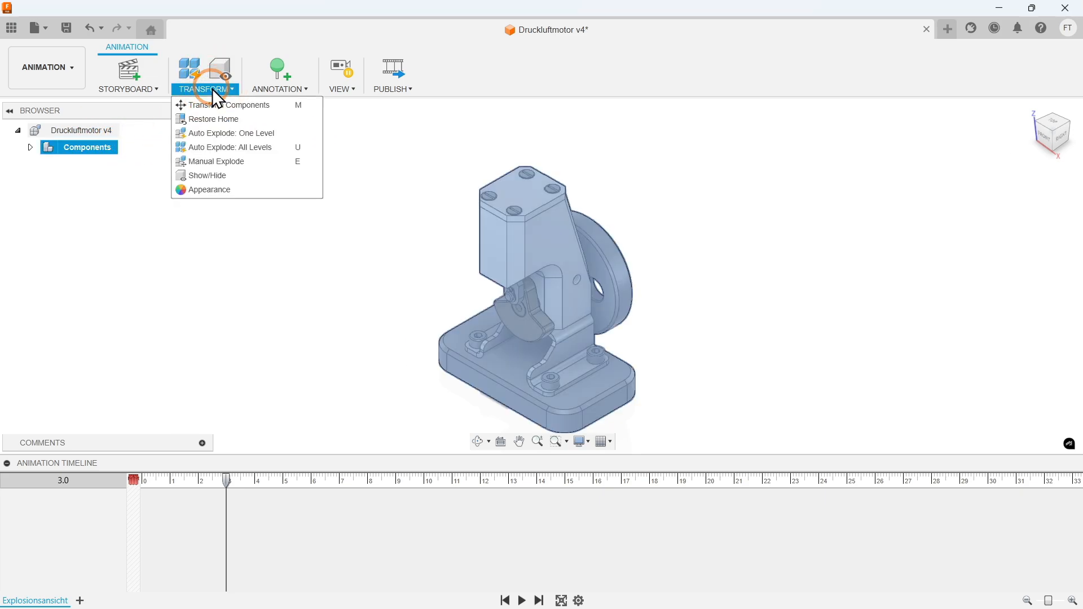
{"action": "left_click", "coordinate": [271, 146]}
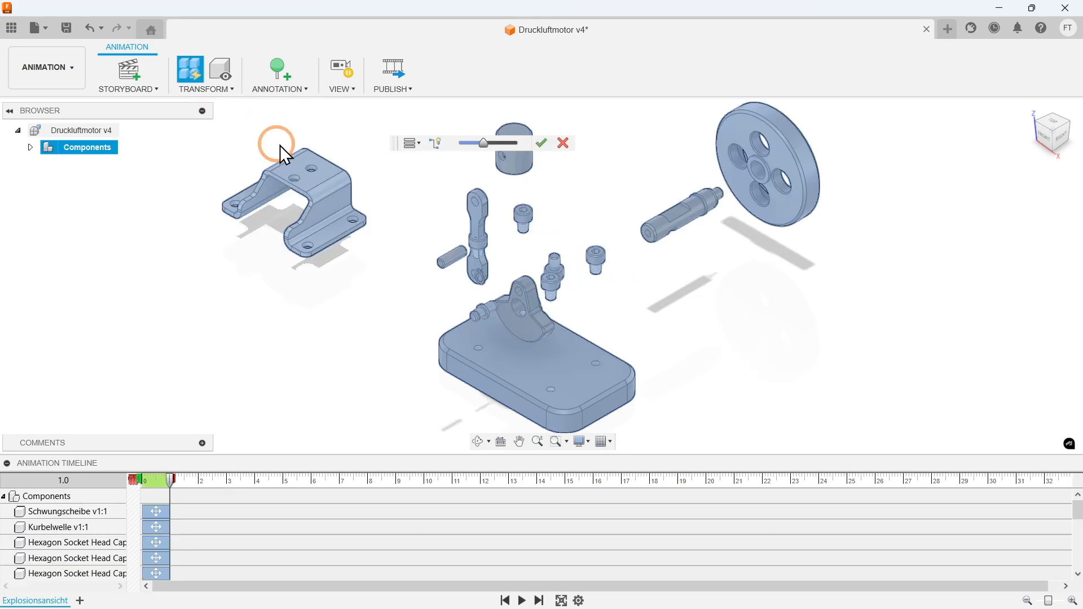
- Reduce the explosion scale slightly so the exploded components sit closer together
{"action": "mouse_move", "coordinate": [481, 145]}
{"action": "left_mouse_down"}
{"action": "mouse_move", "coordinate": [497, 143]}
{"action": "mouse_move", "coordinate": [479, 143]}
{"action": "left_mouse_up"}
{"action": "scroll", "coordinate": [499, 200], "scroll_direction": "down", "scroll_amount": 5}
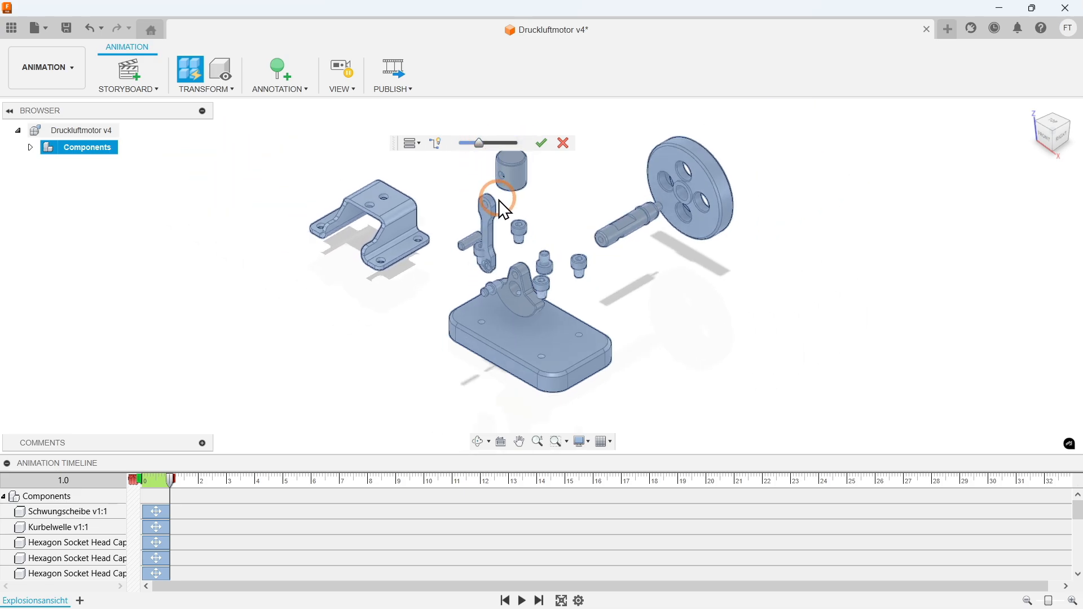
{"action": "middle_click_drag", "start_coordinate": [498, 201], "coordinate": [504, 290]}
{"action": "scroll", "coordinate": [504, 290], "scroll_direction": "down", "scroll_amount": 1}
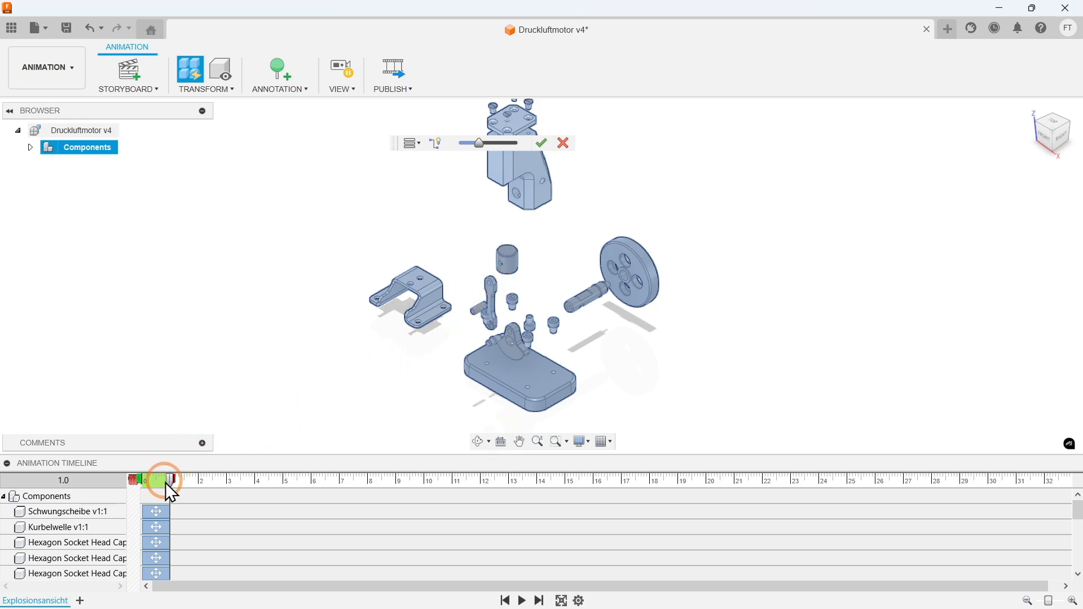
- Extend the explosion of all components to 8 seconds on the timeline and accept it
{"action": "scroll", "coordinate": [167, 499], "scroll_direction": "down", "scroll_amount": 6}
{"action": "scroll", "coordinate": [167, 499], "scroll_direction": "up", "scroll_amount": 3}
{"action": "scroll", "coordinate": [167, 499], "scroll_direction": "up", "scroll_amount": 3}
{"action": "left_click_drag", "start_coordinate": [171, 477], "coordinate": [368, 482]}
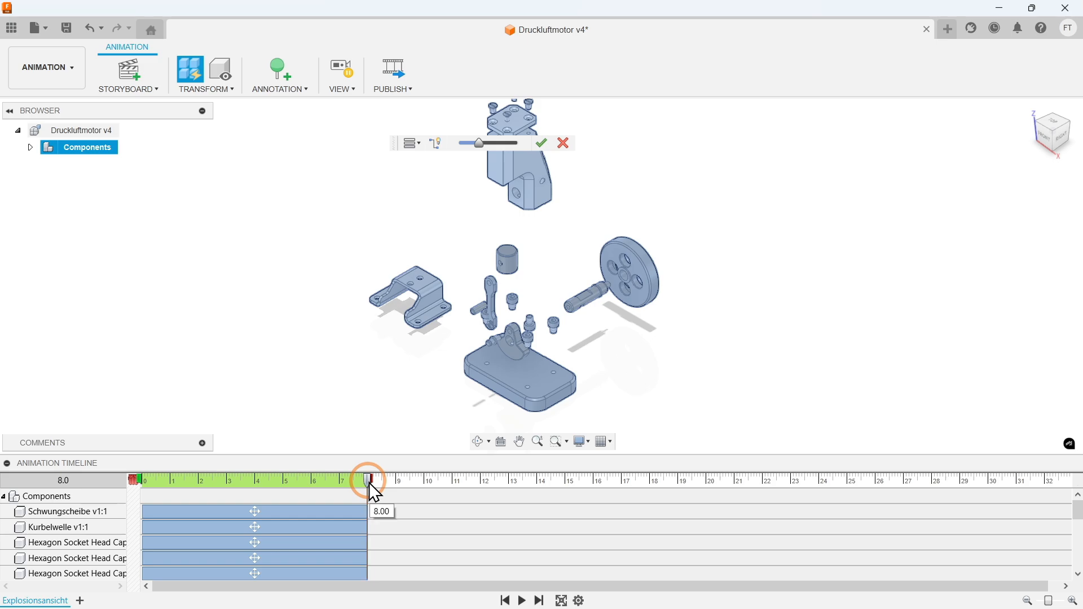
{"action": "left_click_drag", "start_coordinate": [369, 482], "coordinate": [369, 482]}
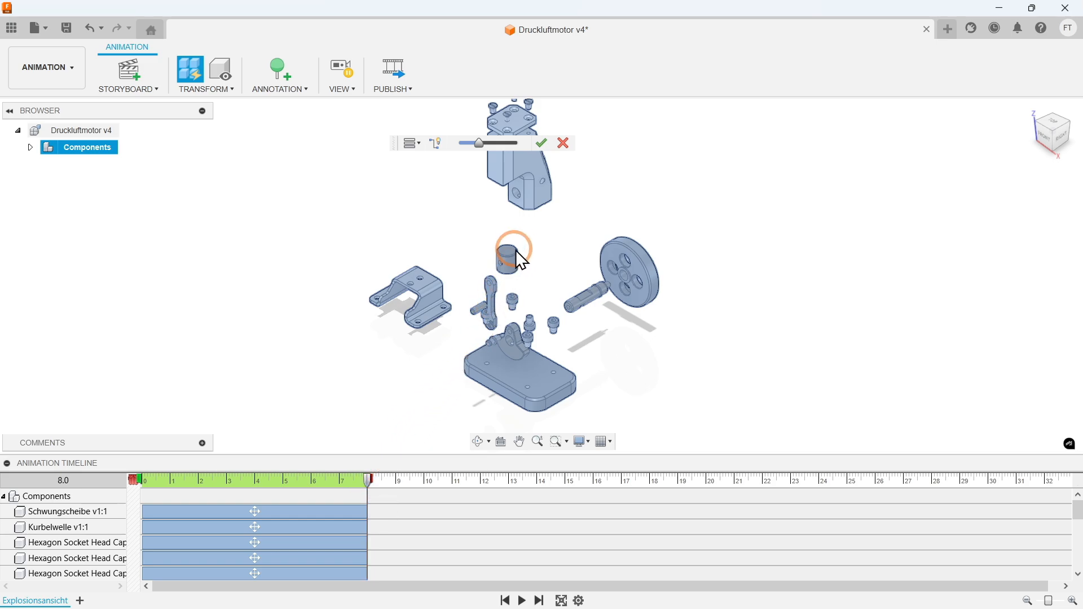
{"action": "left_click", "coordinate": [539, 145]}
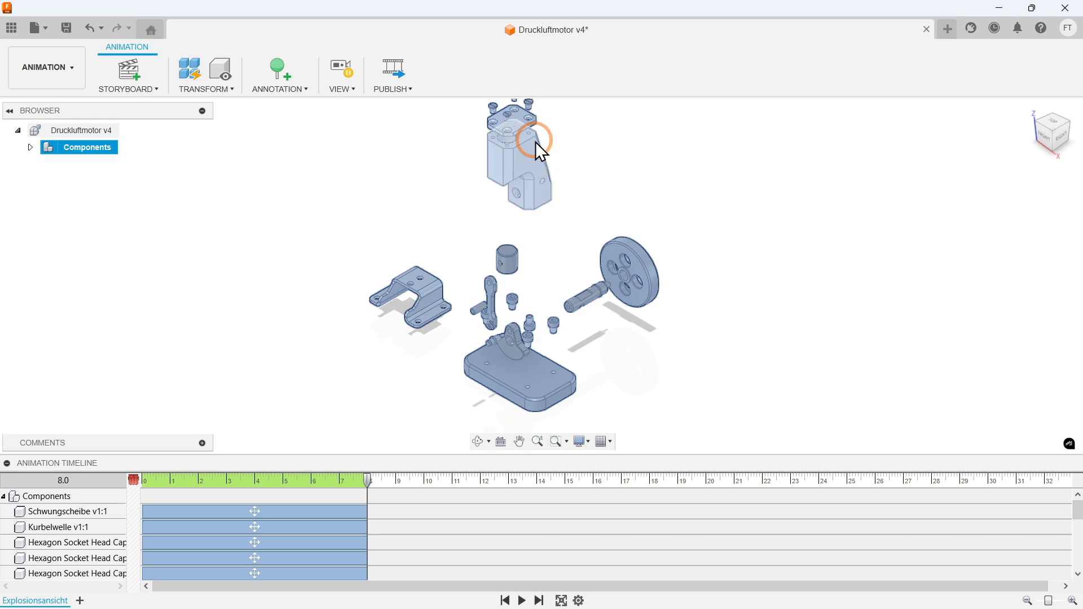
- Clear the component selection and play back the explosion animation
{"action": "left_click", "coordinate": [532, 315]}
{"action": "left_click", "coordinate": [525, 549]}
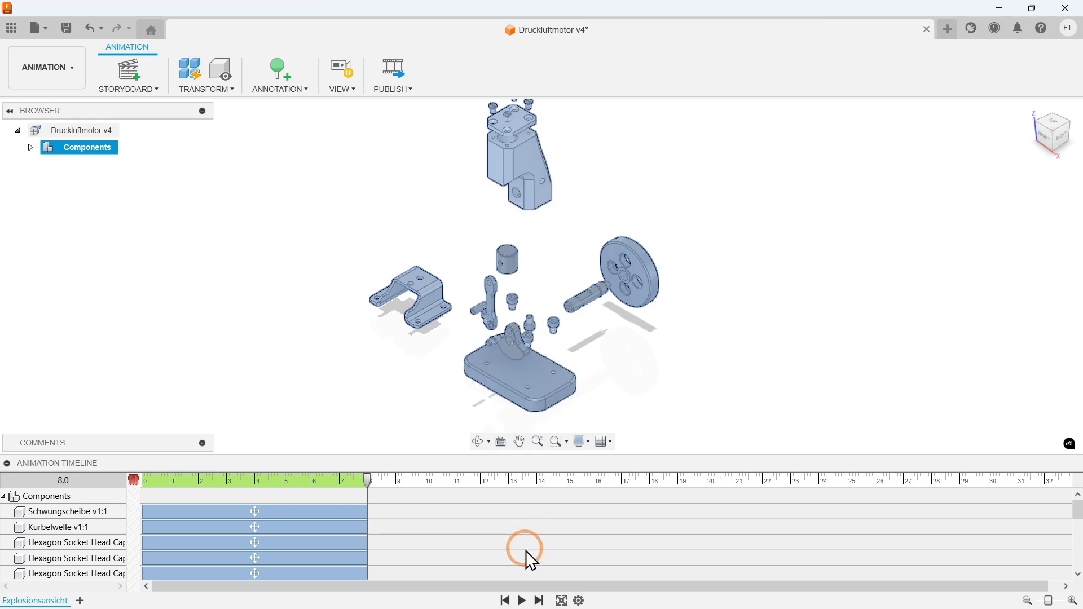
{"action": "left_click", "coordinate": [522, 601]}
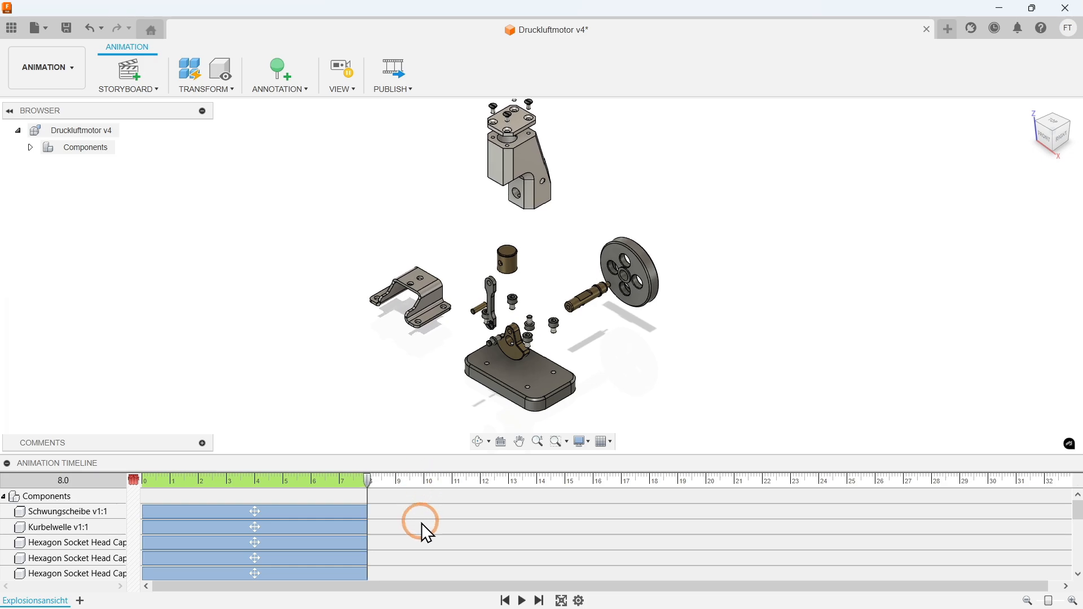
- Edit the explosion action of Befestigungsbügel v1:1 to a Y distance of 0 mm and a Z distance of 50 mm
{"action": "scroll", "coordinate": [421, 523], "scroll_direction": "down", "scroll_amount": 5}
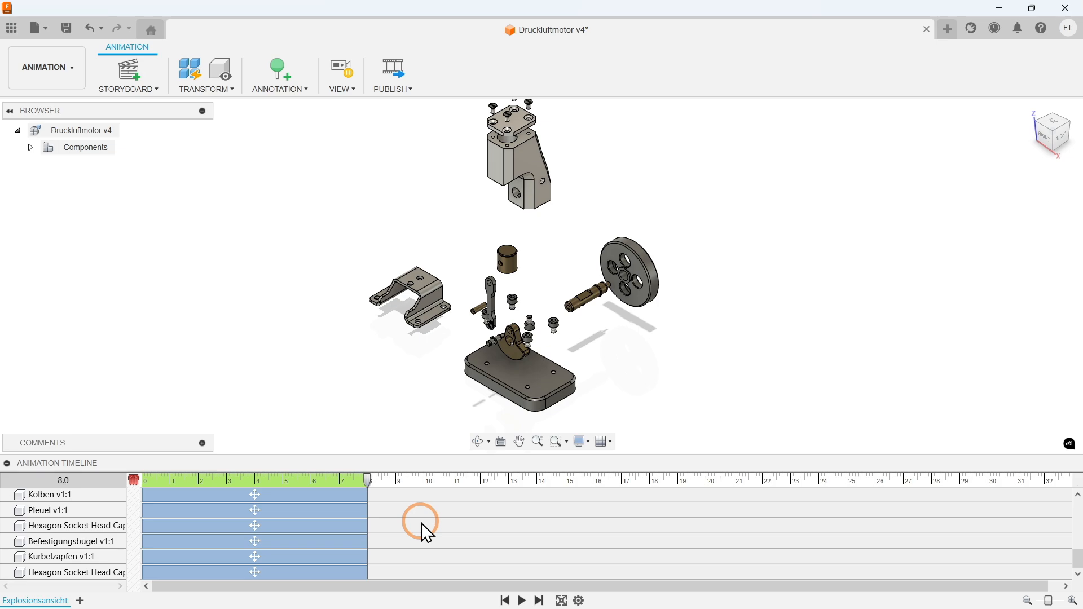
{"action": "left_click", "coordinate": [332, 538]}
{"action": "right_click", "coordinate": [332, 539]}
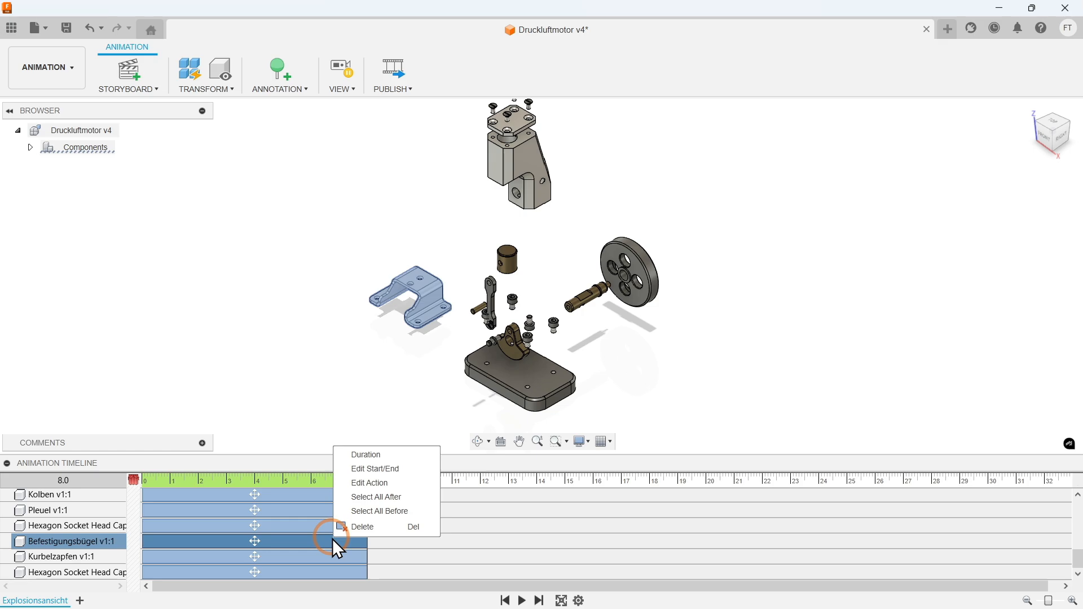
{"action": "left_click", "coordinate": [394, 483]}
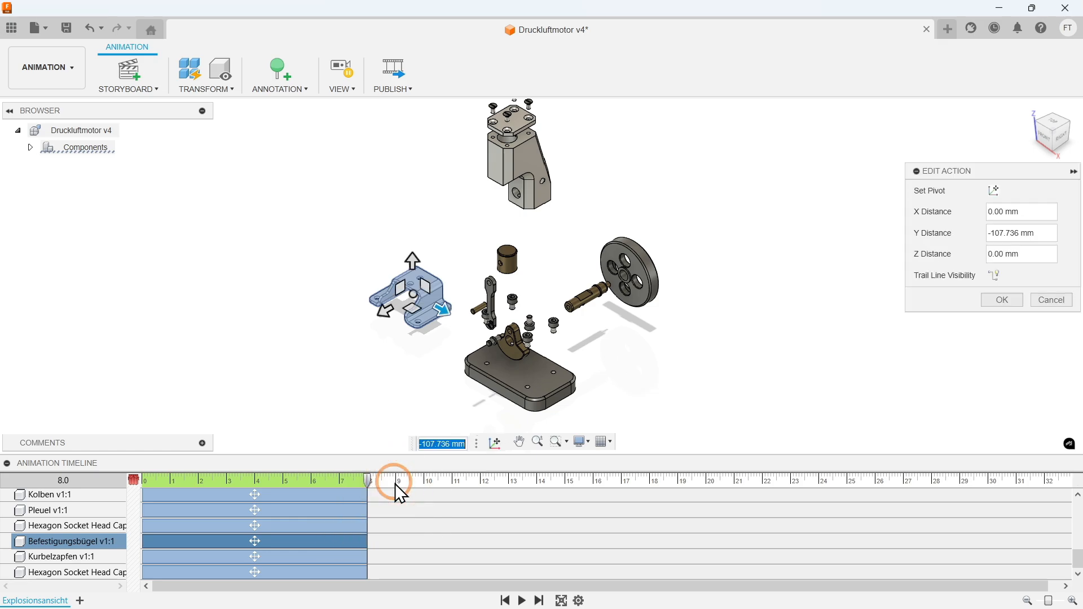
{"action": "type", "text": "0"}
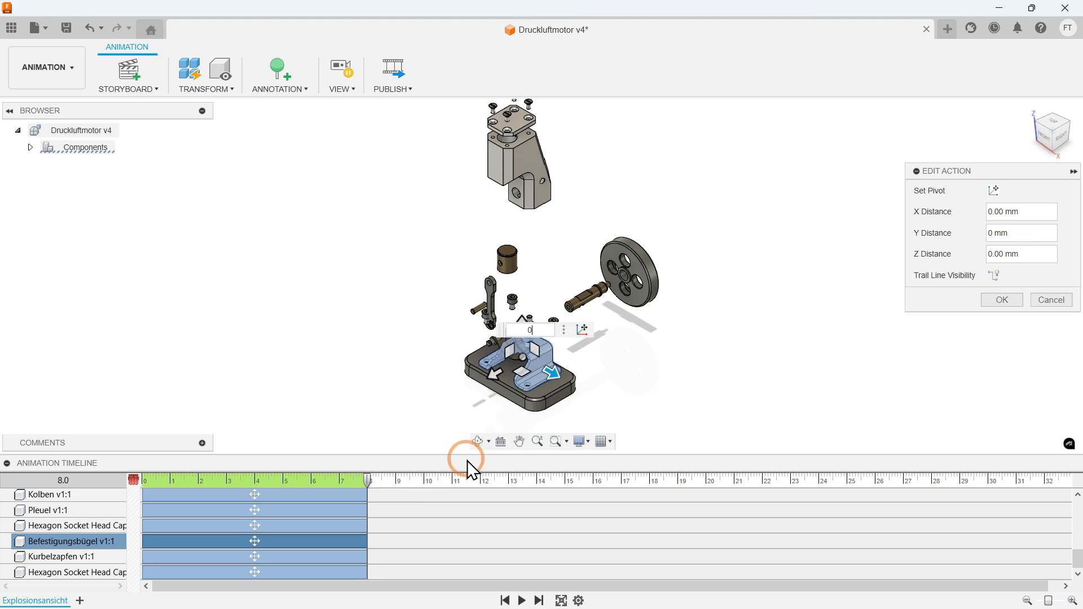
{"action": "scroll", "coordinate": [541, 384], "scroll_direction": "up", "scroll_amount": 5}
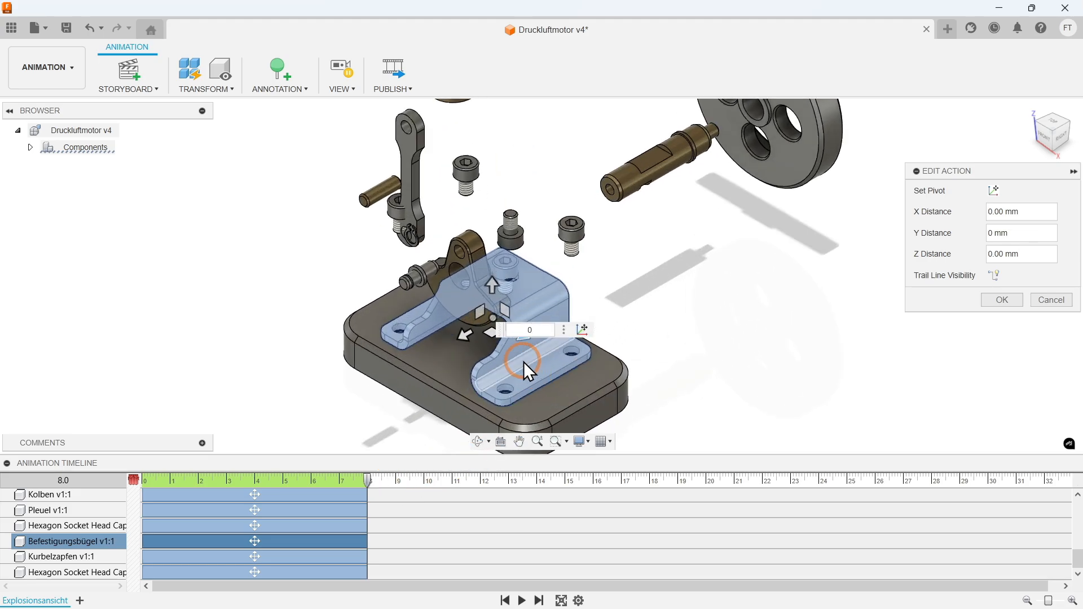
{"action": "left_click", "coordinate": [494, 282]}
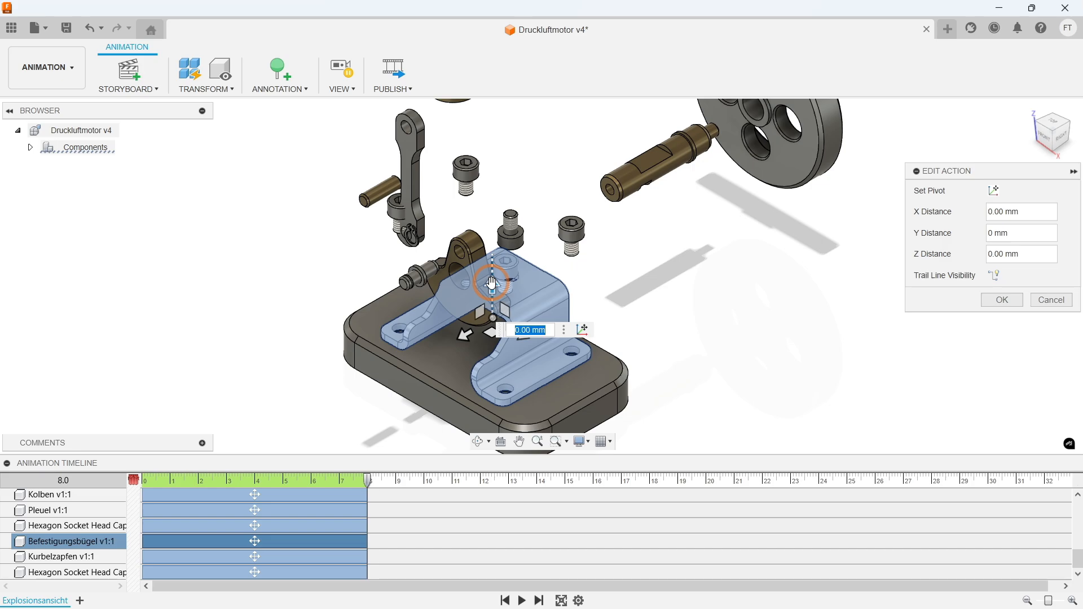
{"action": "type", "text": "50"}
{"action": "key", "text": "Return"}
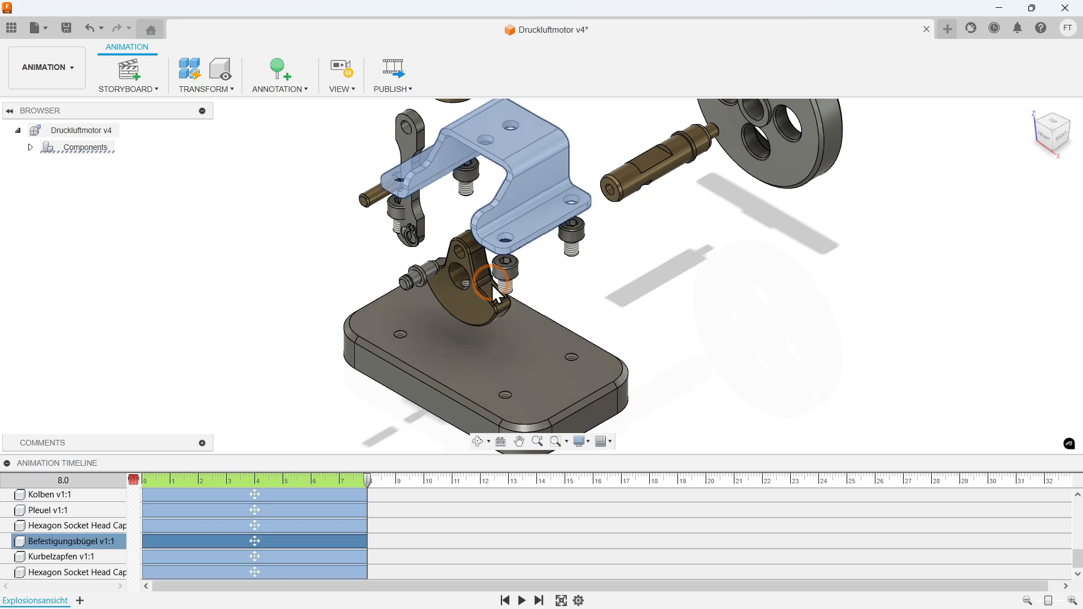
{"action": "scroll", "coordinate": [327, 522], "scroll_direction": "up", "scroll_amount": 3}
{"action": "scroll", "coordinate": [326, 523], "scroll_direction": "up", "scroll_amount": 3}
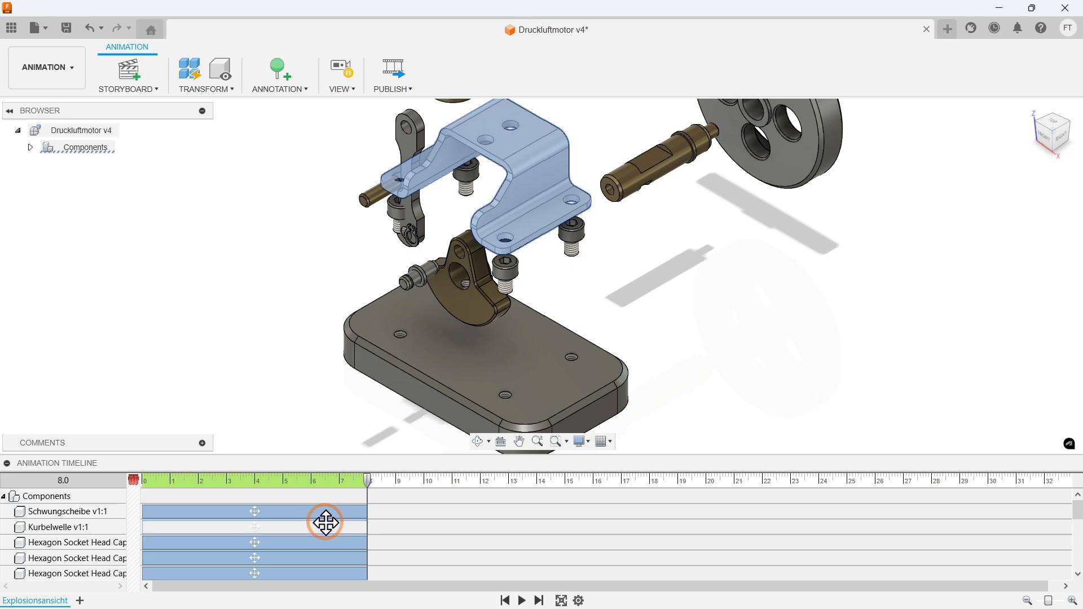
- Delete the explosion actions of all components from the timeline and clear the component selection
{"action": "left_click", "coordinate": [319, 512]}
{"action": "scroll", "coordinate": [318, 513], "scroll_direction": "down", "scroll_amount": 5}
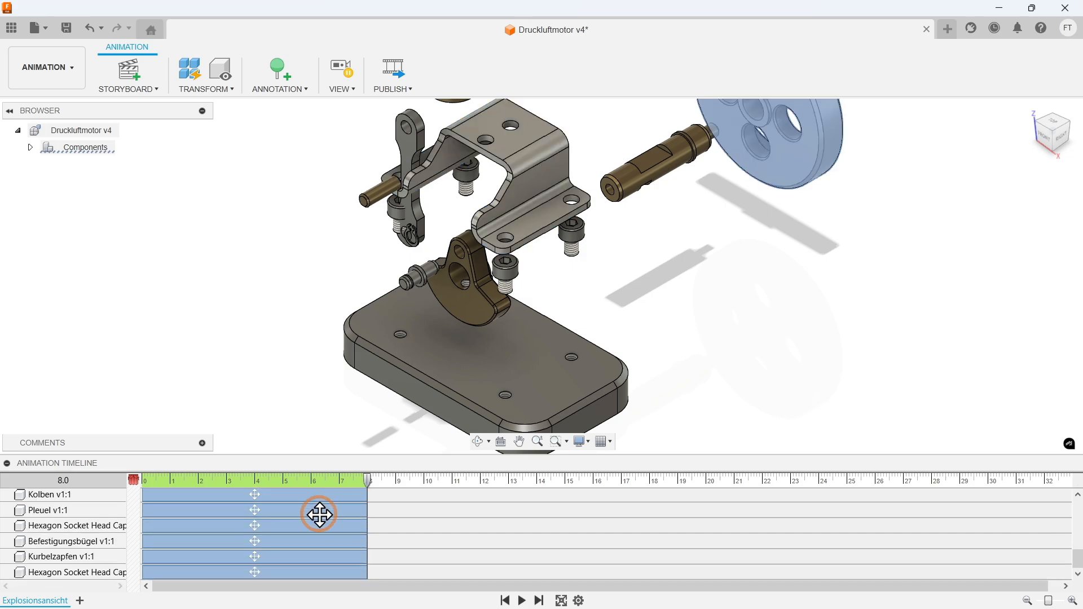
{"action": "left_click", "coordinate": [323, 567], "text": "shift"}
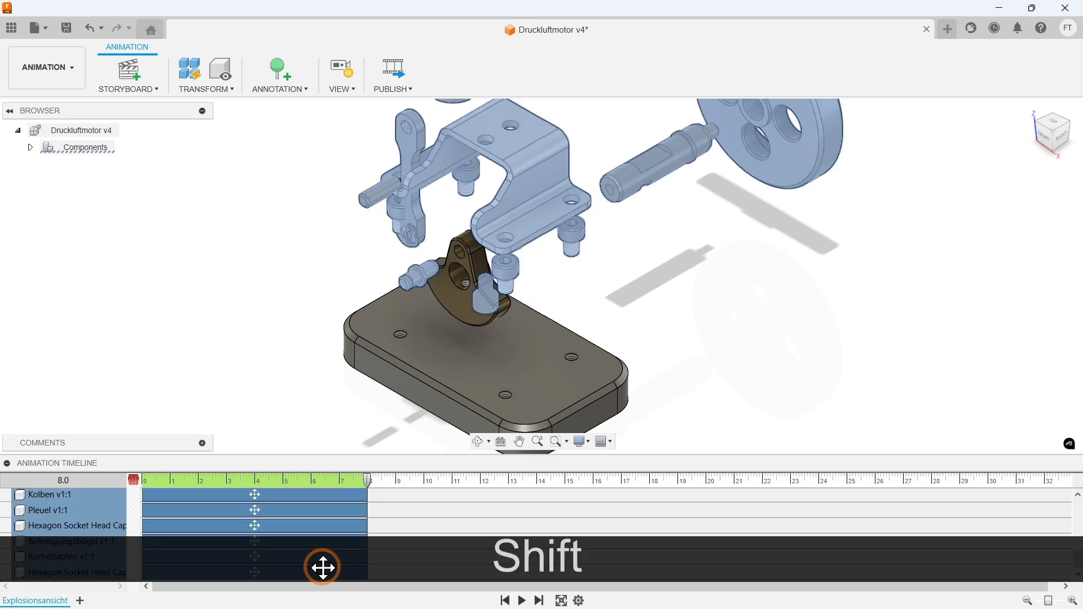
{"action": "right_click", "coordinate": [325, 567]}
{"action": "left_click", "coordinate": [343, 560]}
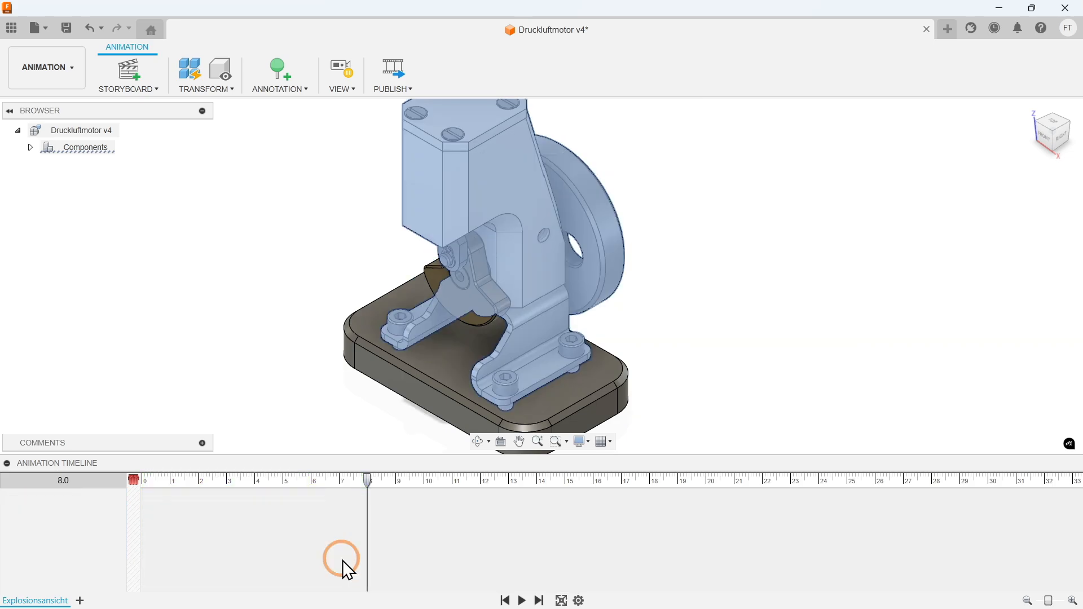
{"action": "left_click", "coordinate": [279, 349]}
{"action": "left_click", "coordinate": [272, 258]}
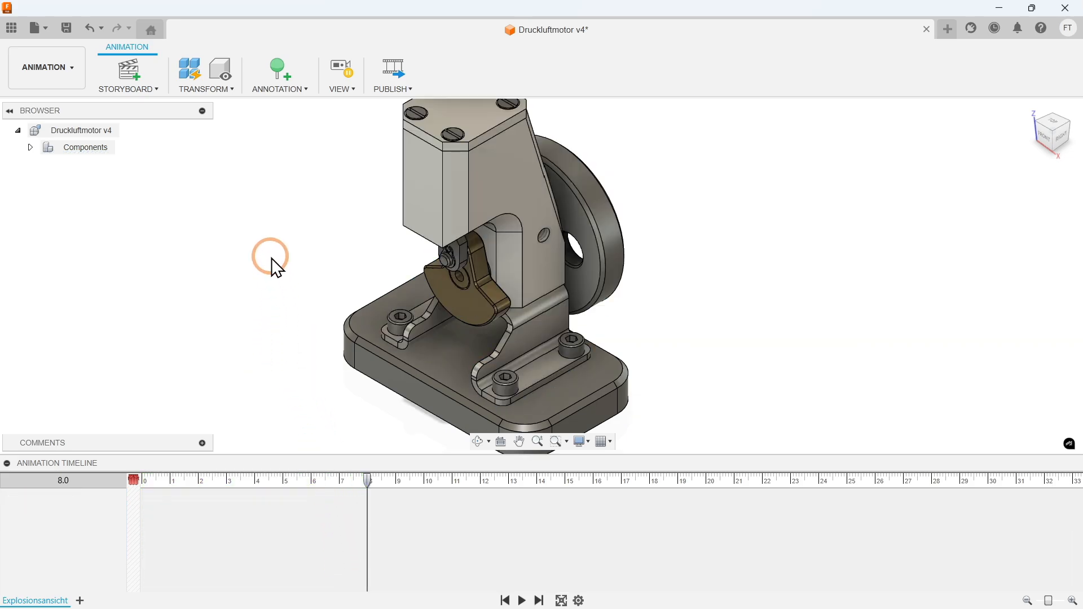
- Start a manual explosion and move the timeline playhead to 10 seconds
{"action": "left_click", "coordinate": [203, 90]}
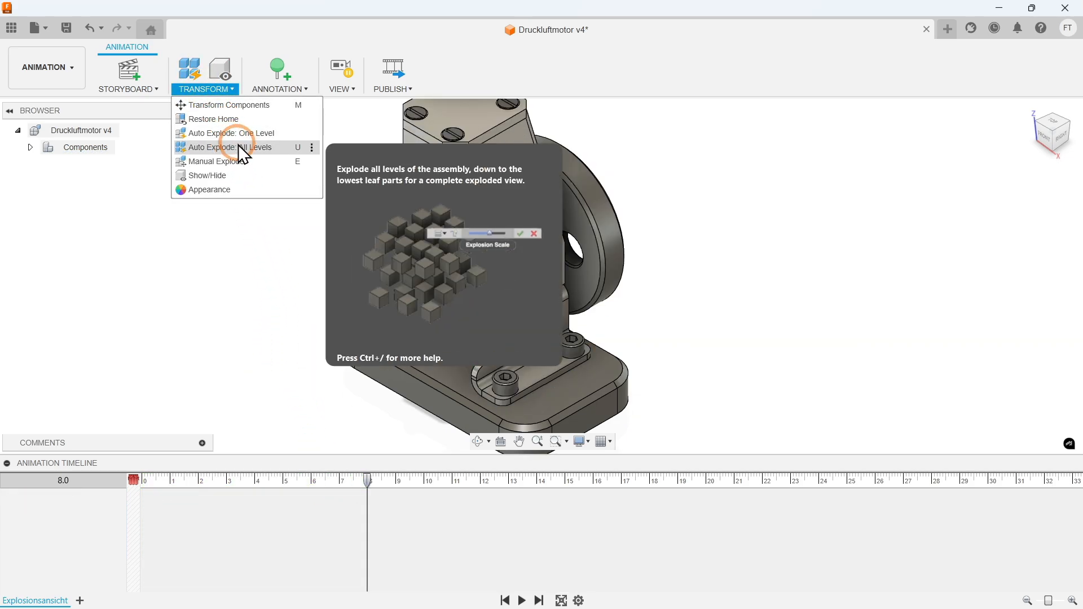
{"action": "left_click", "coordinate": [238, 160]}
{"action": "left_click", "coordinate": [668, 194]}
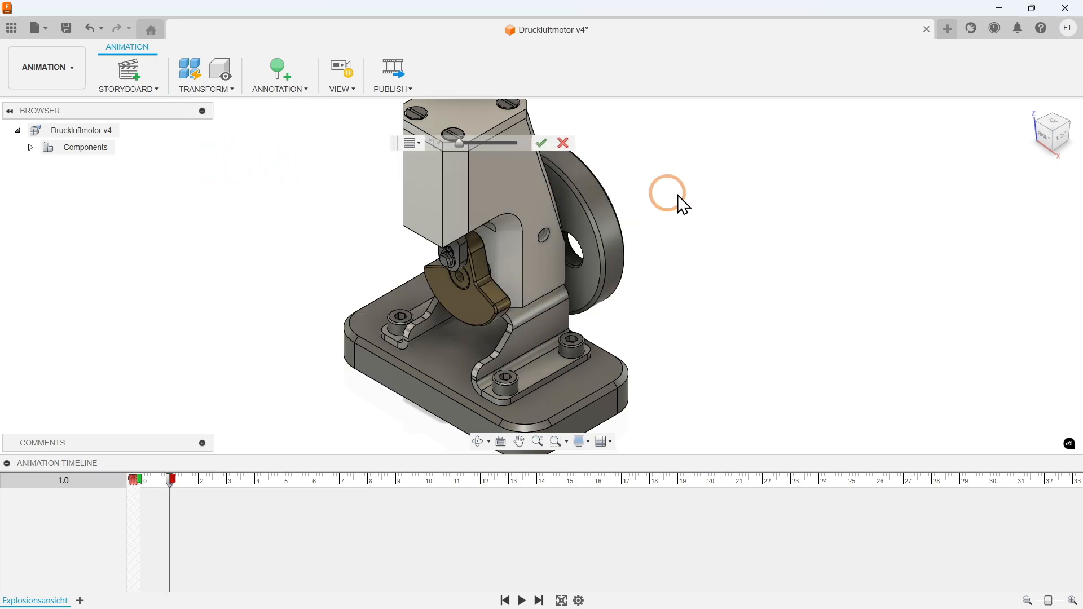
{"action": "left_click", "coordinate": [1030, 108]}
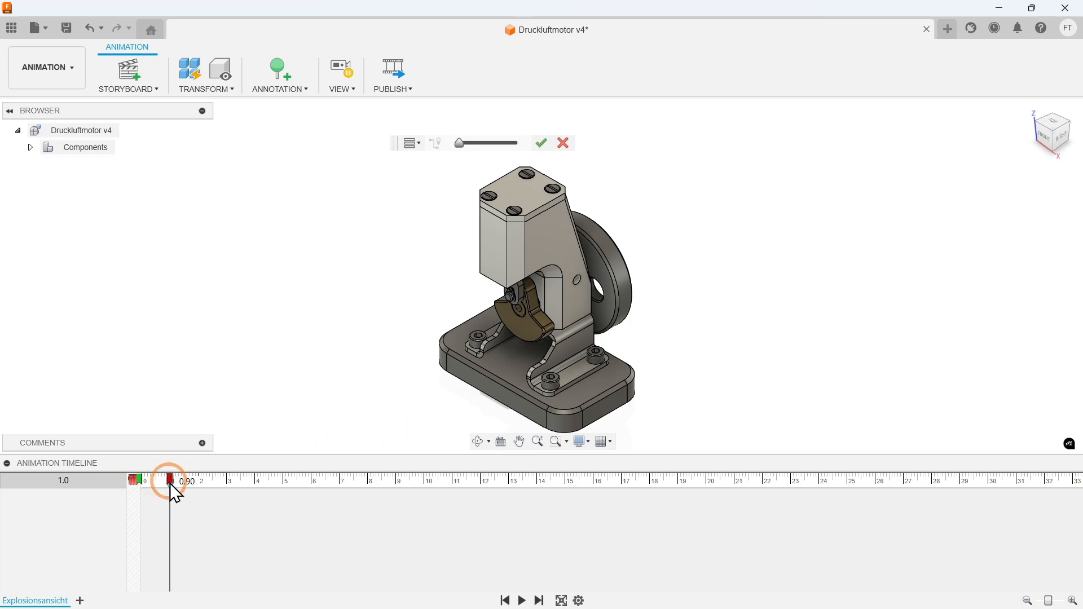
{"action": "left_click_drag", "start_coordinate": [169, 480], "coordinate": [424, 481]}
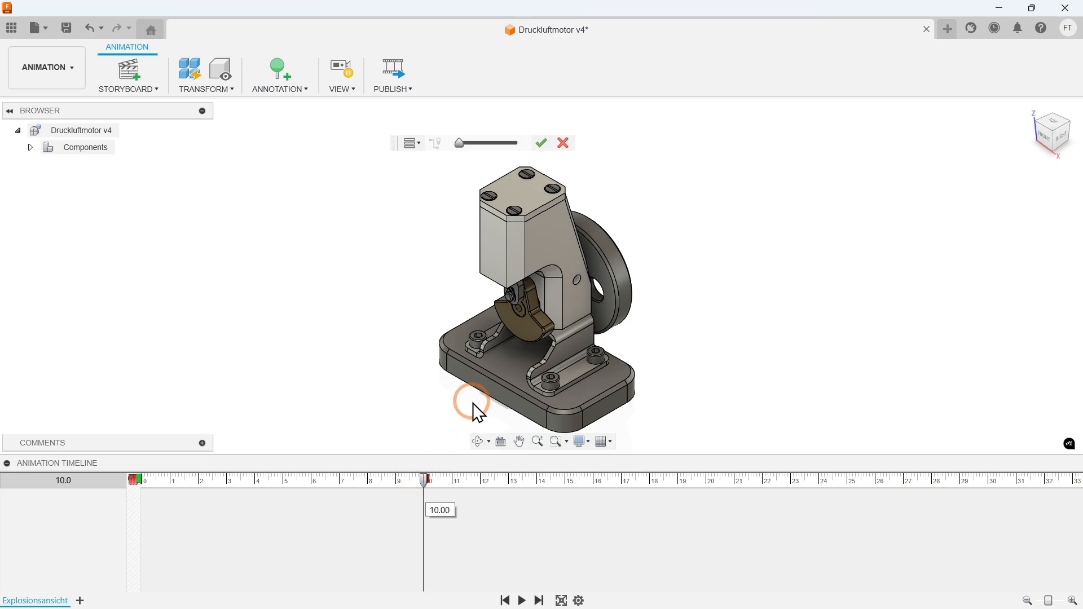
- Assign an upward explode direction to the four countersunk screws, the Zylinderkopfplatte and the Motorblock
{"action": "left_click", "coordinate": [492, 196]}
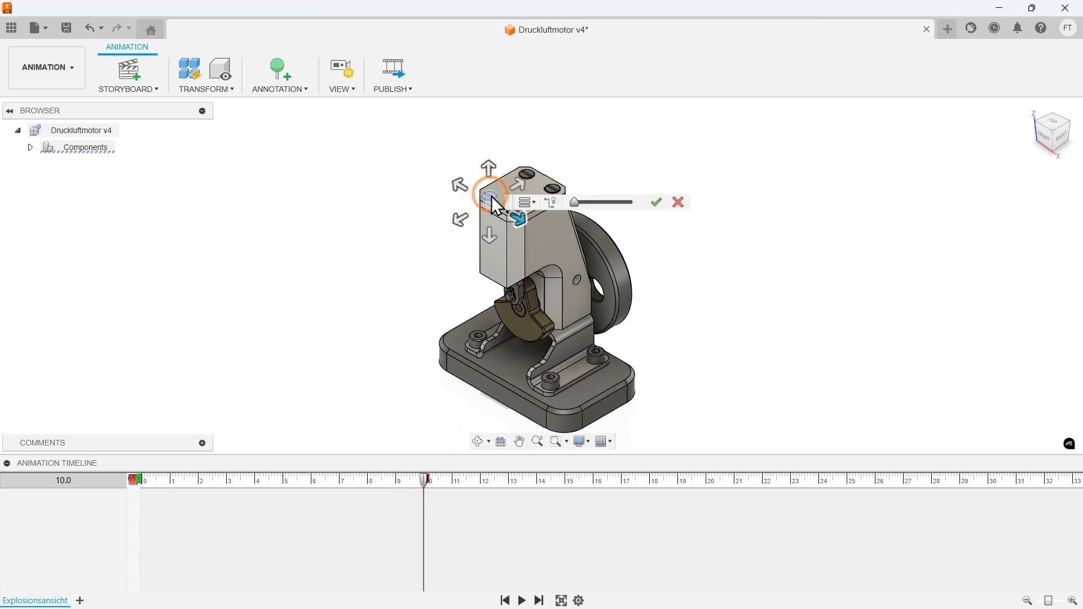
{"action": "left_click", "coordinate": [489, 170]}
{"action": "left_click", "coordinate": [526, 174]}
{"action": "left_click", "coordinate": [526, 149]}
{"action": "left_click", "coordinate": [514, 210]}
{"action": "left_click", "coordinate": [514, 183]}
{"action": "left_click", "coordinate": [553, 189]}
{"action": "left_click", "coordinate": [552, 162]}
{"action": "left_click", "coordinate": [530, 192]}
{"action": "left_click", "coordinate": [520, 163]}
{"action": "left_click", "coordinate": [533, 243]}
{"action": "left_click", "coordinate": [530, 224]}
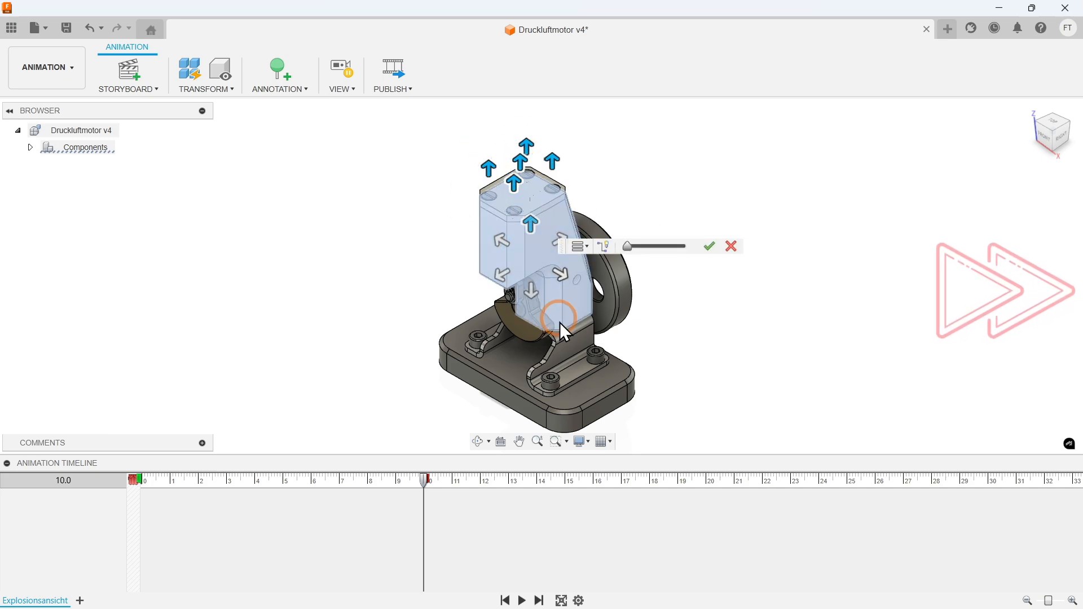
- Set three socket screws on the bracket to explode upward, and the Grundplatte and Befestigungsbügel to explode downward
{"action": "left_click", "coordinate": [550, 378]}
{"action": "left_click", "coordinate": [551, 354]}
{"action": "left_click", "coordinate": [595, 354]}
{"action": "left_click", "coordinate": [595, 329]}
{"action": "left_click", "coordinate": [575, 397]}
{"action": "left_click", "coordinate": [537, 399]}
{"action": "left_click", "coordinate": [560, 343]}
{"action": "left_click", "coordinate": [537, 372]}
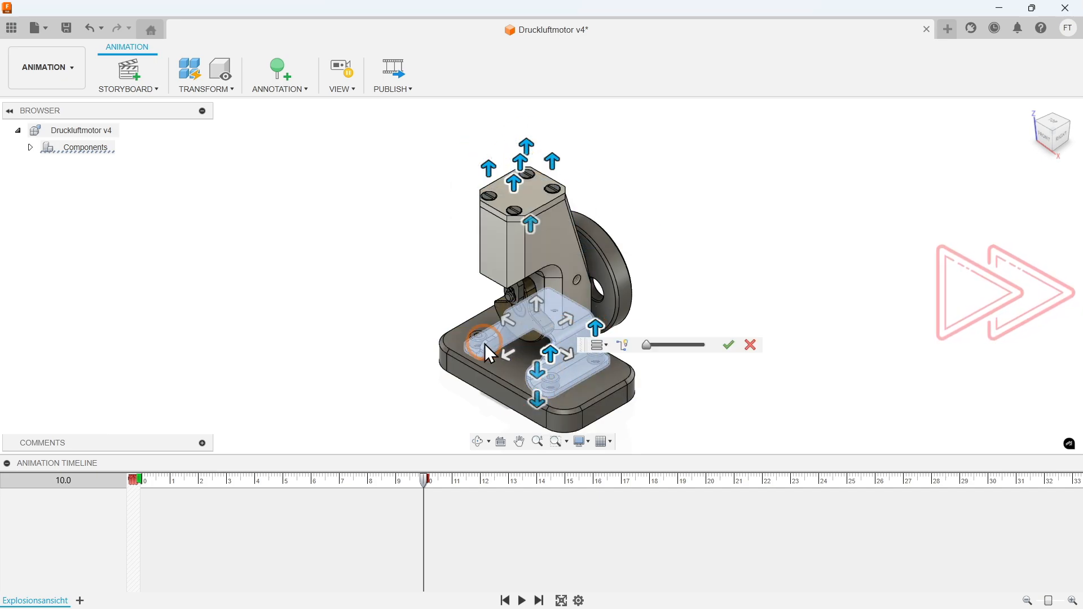
{"action": "left_click", "coordinate": [478, 337]}
{"action": "left_click", "coordinate": [478, 313]}
- Set the Schwungscheibe to explode rearward and the Kurbel to explode upward
{"action": "left_click", "coordinate": [599, 279]}
{"action": "left_click", "coordinate": [608, 256]}
{"action": "left_click", "coordinate": [528, 326]}
{"action": "left_click", "coordinate": [524, 276]}
- Set the Kurbelzapfen to explode forward, the Kurbelwelle rearward and the remaining socket screw of the bracket upward
{"action": "scroll", "coordinate": [518, 299], "scroll_direction": "up", "scroll_amount": 6}
{"action": "left_click", "coordinate": [486, 295]}
{"action": "left_click", "coordinate": [490, 289]}
{"action": "left_click", "coordinate": [492, 272]}
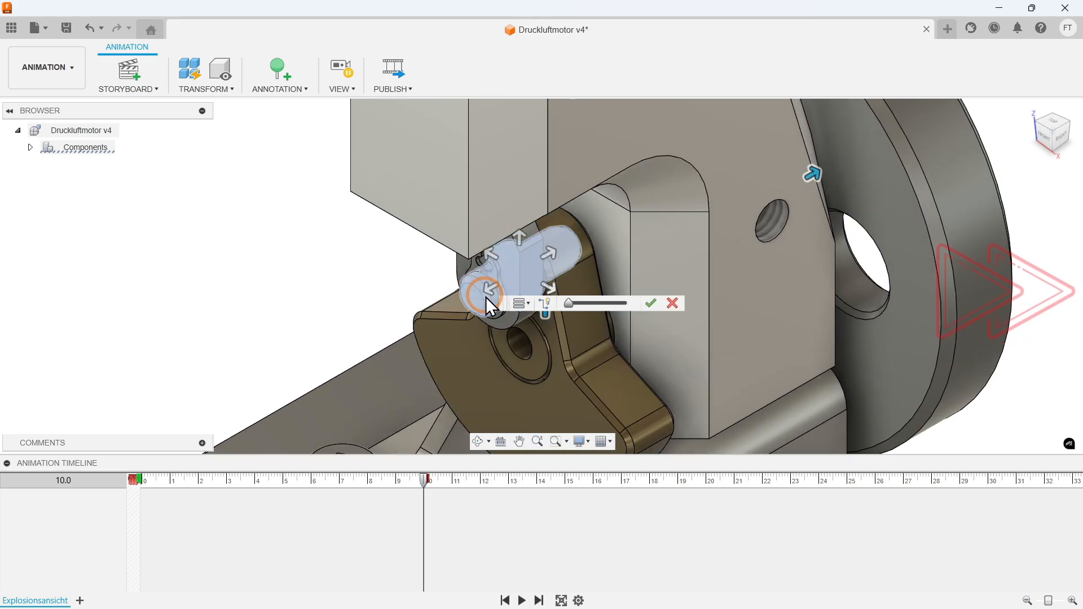
{"action": "left_click", "coordinate": [457, 302]}
{"action": "left_click", "coordinate": [529, 360]}
{"action": "left_click", "coordinate": [709, 235]}
{"action": "left_click", "coordinate": [536, 293]}
{"action": "scroll", "coordinate": [536, 293], "scroll_direction": "down", "scroll_amount": 5}
{"action": "middle_click_drag", "start_coordinate": [440, 316], "coordinate": [519, 314], "text": "shift"}
{"action": "left_click", "coordinate": [530, 282]}
{"action": "left_click", "coordinate": [531, 259]}
{"action": "scroll", "coordinate": [533, 258], "scroll_direction": "down", "scroll_amount": 2}
- Hide Motorblock v2:1 and assign explode directions to the Kolben, Pleuel and Stift behind it
{"action": "left_click", "coordinate": [31, 147]}
{"action": "left_click", "coordinate": [43, 164]}
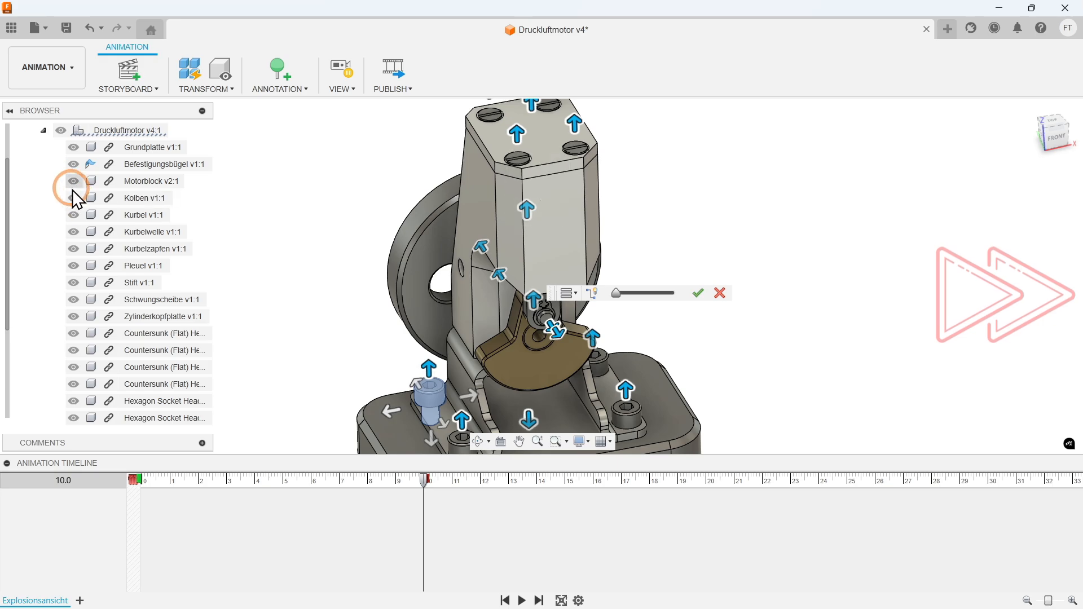
{"action": "left_click", "coordinate": [74, 181]}
{"action": "left_click", "coordinate": [44, 131]}
{"action": "left_click", "coordinate": [539, 216]}
{"action": "left_click", "coordinate": [540, 261]}
{"action": "left_click", "coordinate": [551, 267]}
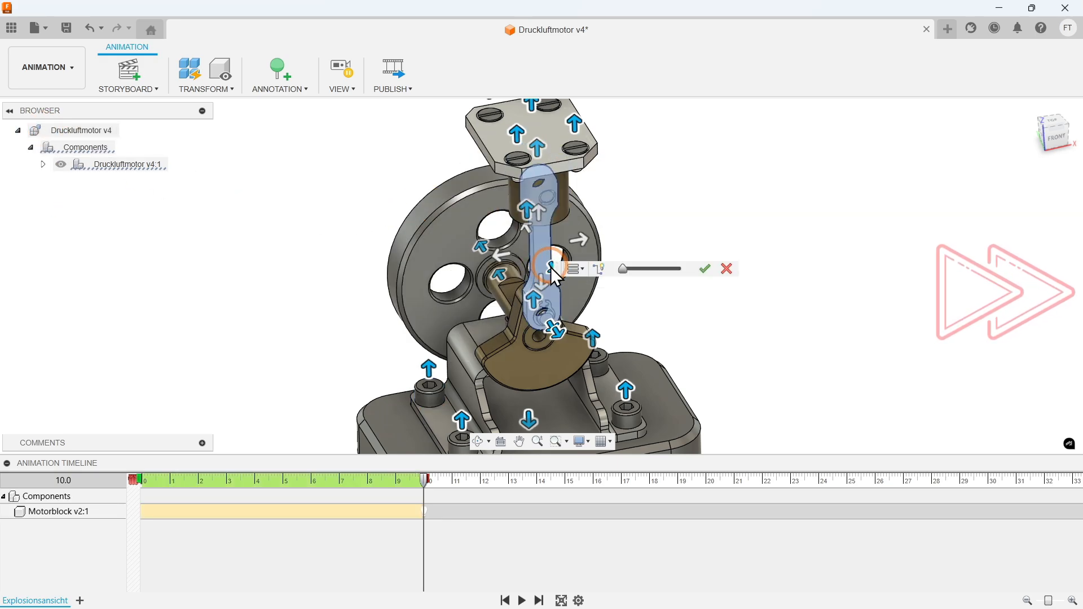
{"action": "left_click", "coordinate": [548, 200]}
{"action": "left_click", "coordinate": [550, 203]}
- Set the socket screw beneath the bracket to explode downward and show Motorblock v2:1 again
{"action": "middle_click_drag", "start_coordinate": [474, 332], "coordinate": [543, 336], "text": "shift"}
{"action": "left_click", "coordinate": [543, 339]}
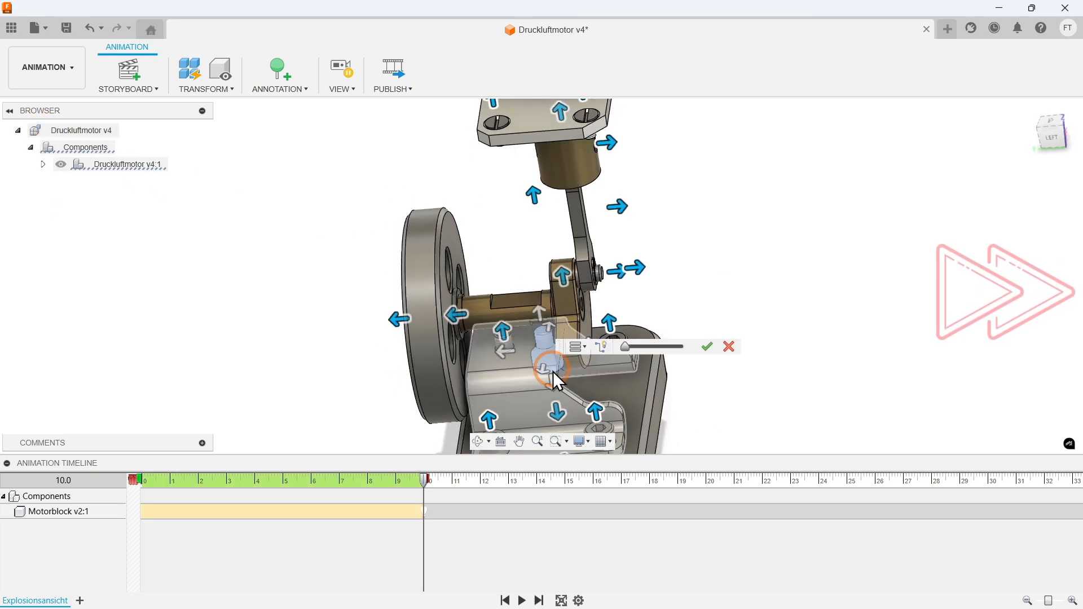
{"action": "left_click", "coordinate": [498, 351]}
{"action": "middle_click_drag", "start_coordinate": [866, 258], "coordinate": [469, 184], "text": "shift"}
{"action": "left_click", "coordinate": [42, 164]}
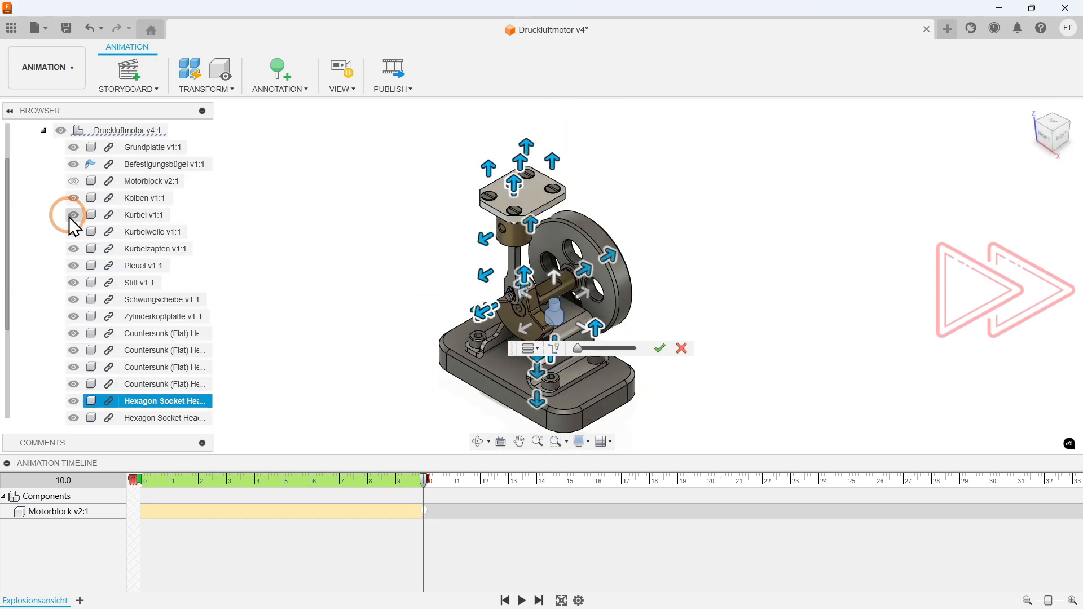
{"action": "left_click", "coordinate": [74, 181]}
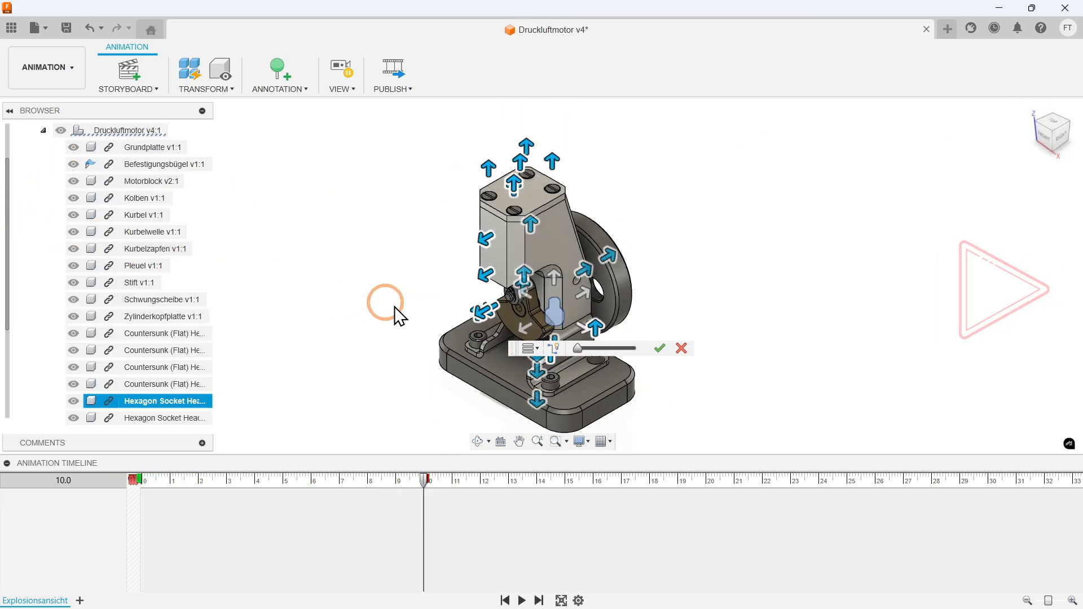
- Increase the explosion scale to spread the components apart, accept the manual explosion and play it back
{"action": "left_click", "coordinate": [578, 348]}
{"action": "left_click_drag", "start_coordinate": [578, 348], "coordinate": [610, 351]}
{"action": "left_click", "coordinate": [659, 350]}
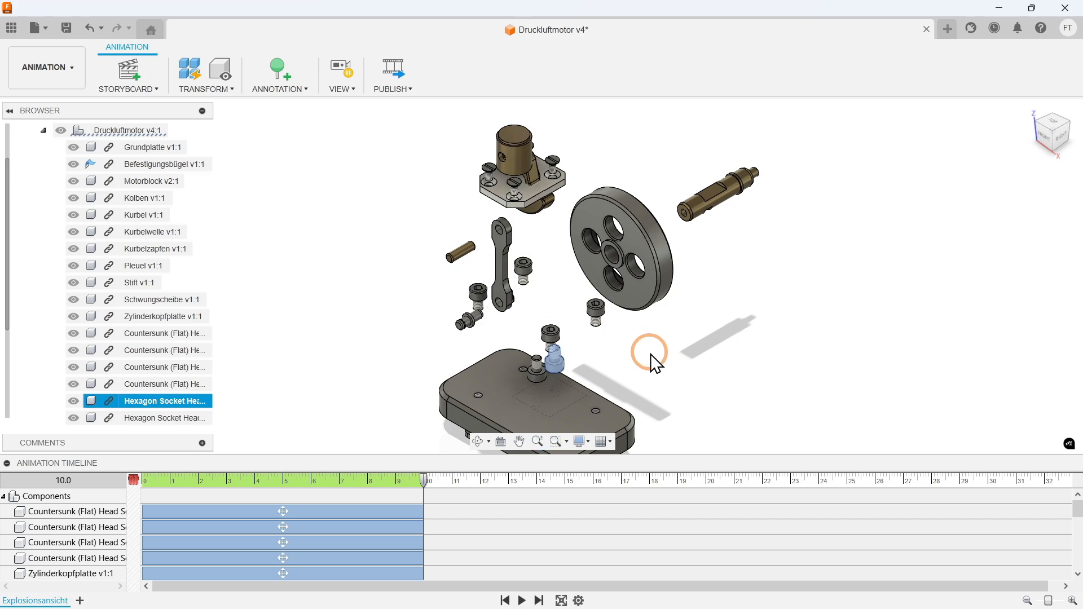
{"action": "left_click", "coordinate": [521, 600]}
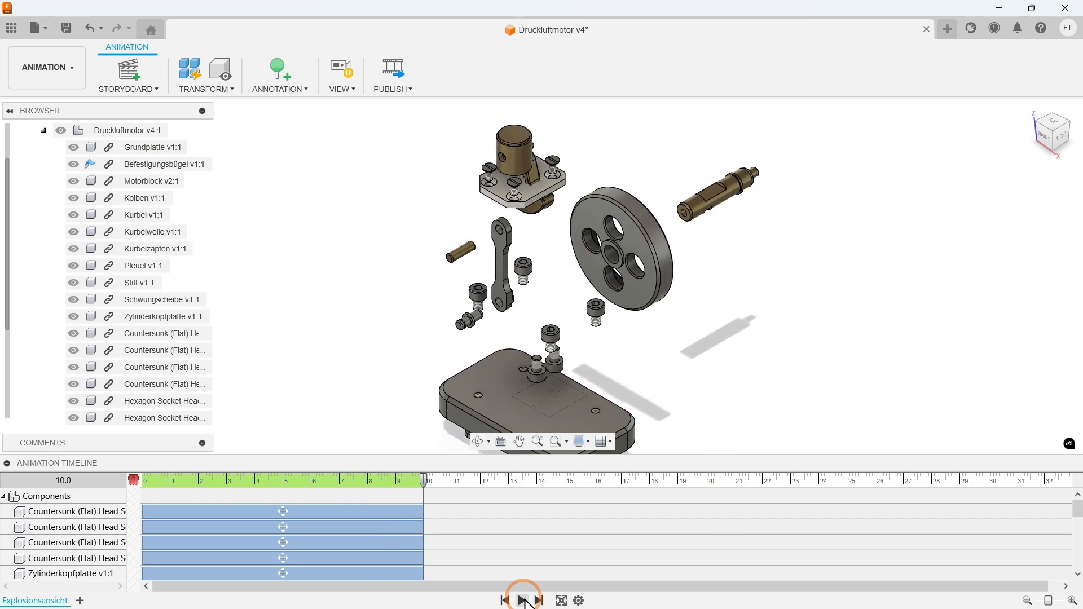
- Create a new storyboard of type Clean
{"action": "left_click", "coordinate": [79, 600]}
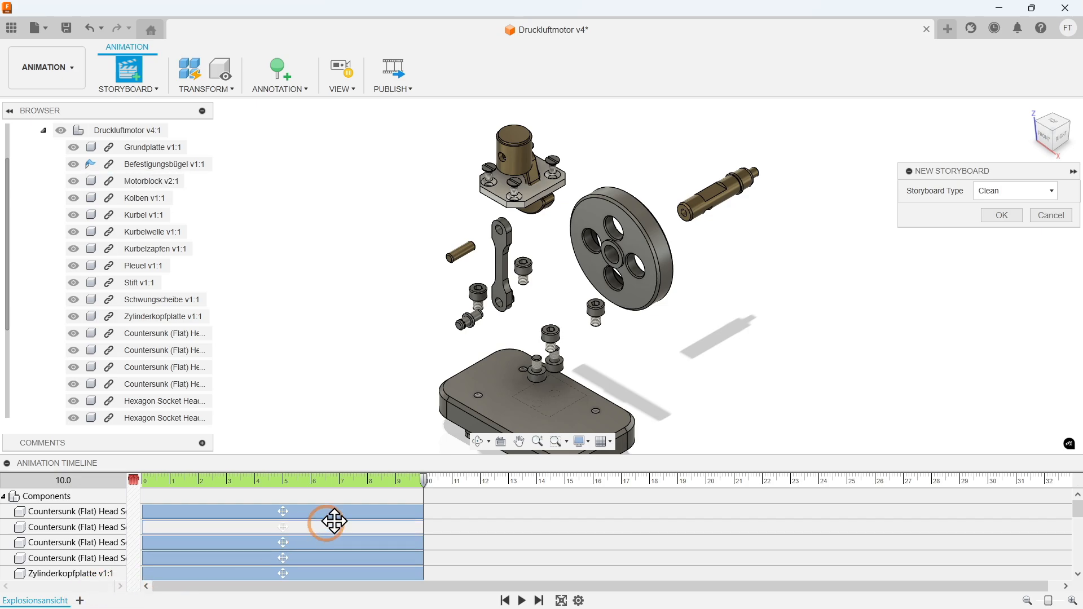
{"action": "left_click", "coordinate": [1027, 191]}
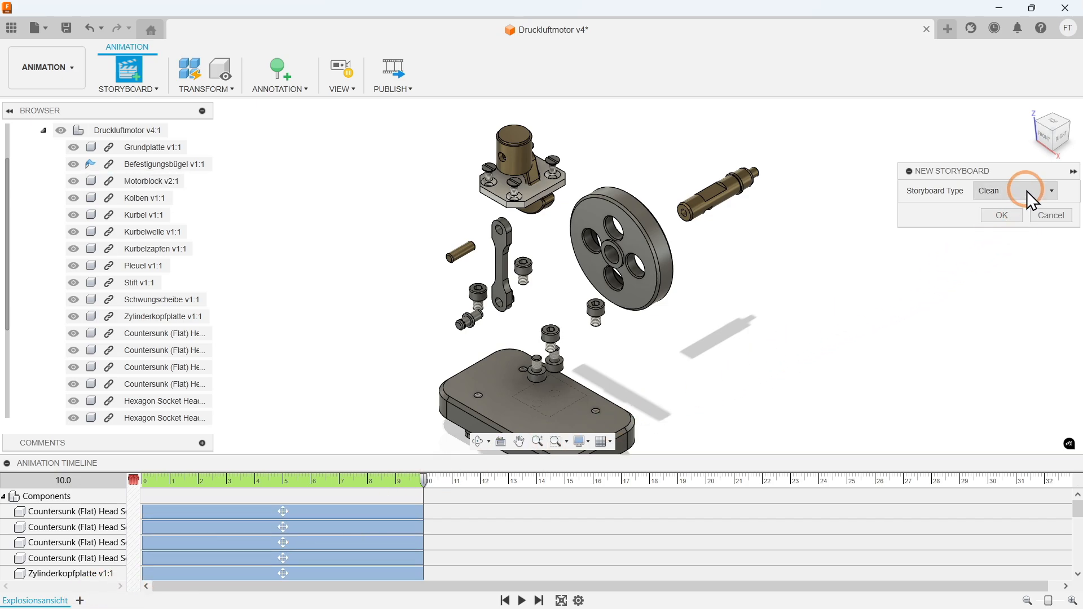
{"action": "left_click", "coordinate": [1024, 210]}
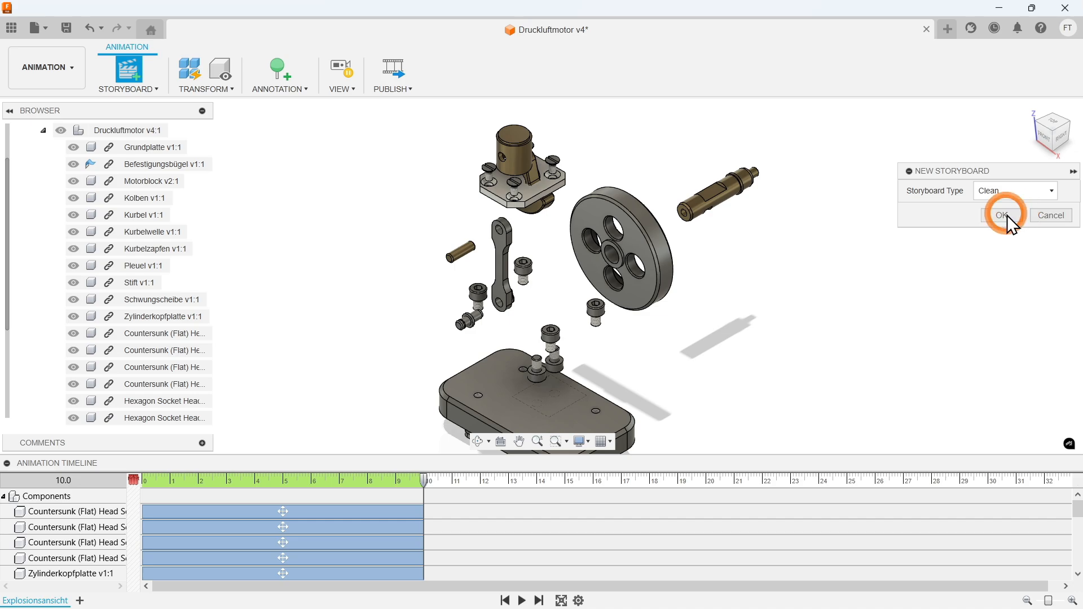
{"action": "left_click", "coordinate": [1004, 216]}
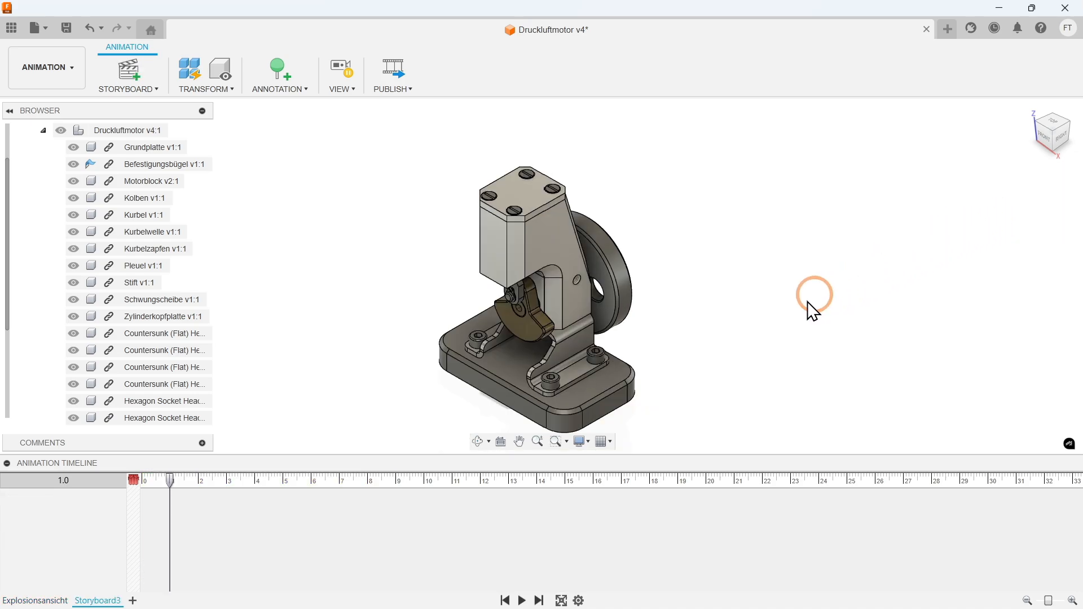
- Rename the new storyboard as Explosionsansicht 2
{"action": "right_click", "coordinate": [105, 600]}
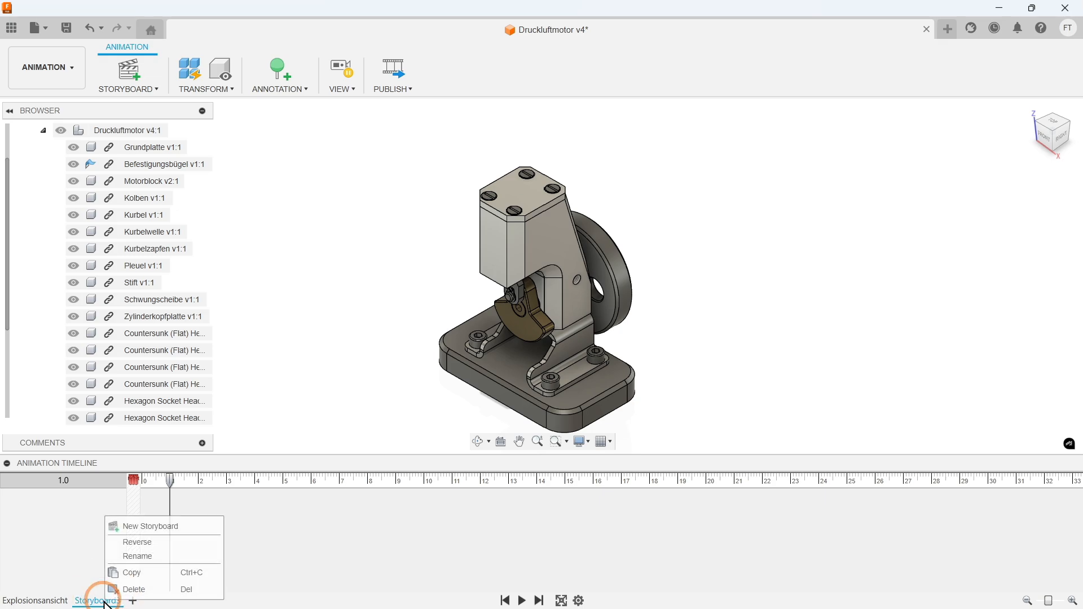
{"action": "left_click", "coordinate": [138, 558]}
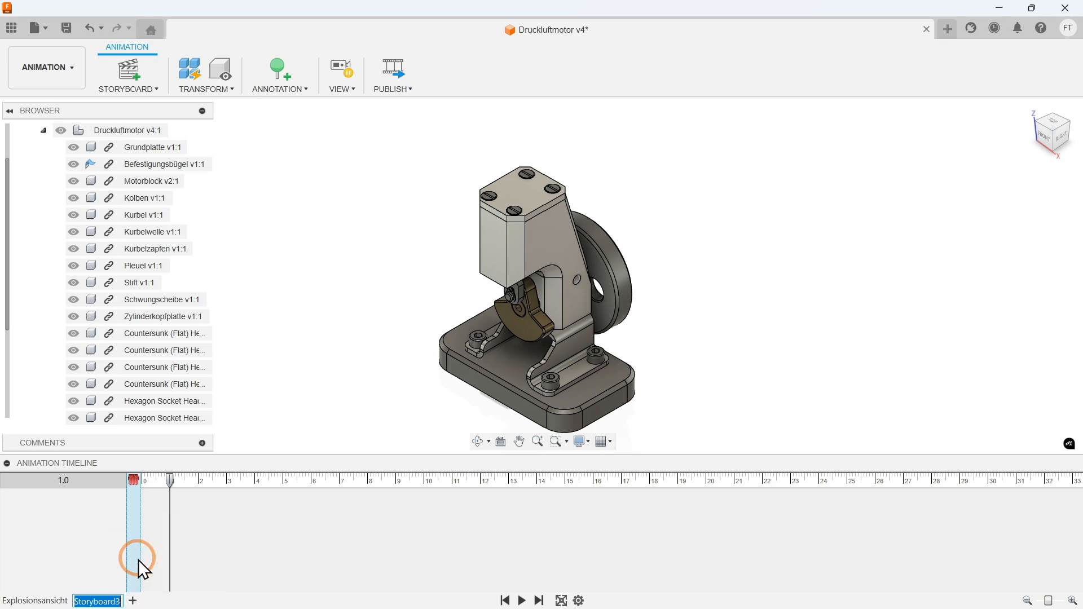
{"action": "type", "text": "Explosionsansich"}
{"action": "type", "text": "t 2"}
{"action": "key", "text": "Return"}
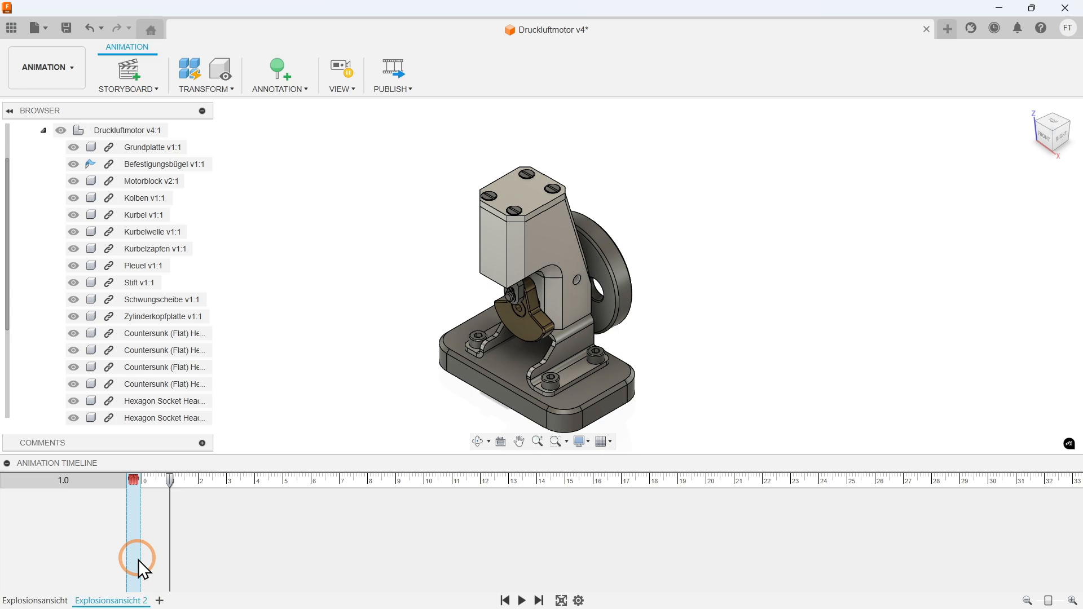
{"action": "left_click", "coordinate": [139, 559]}
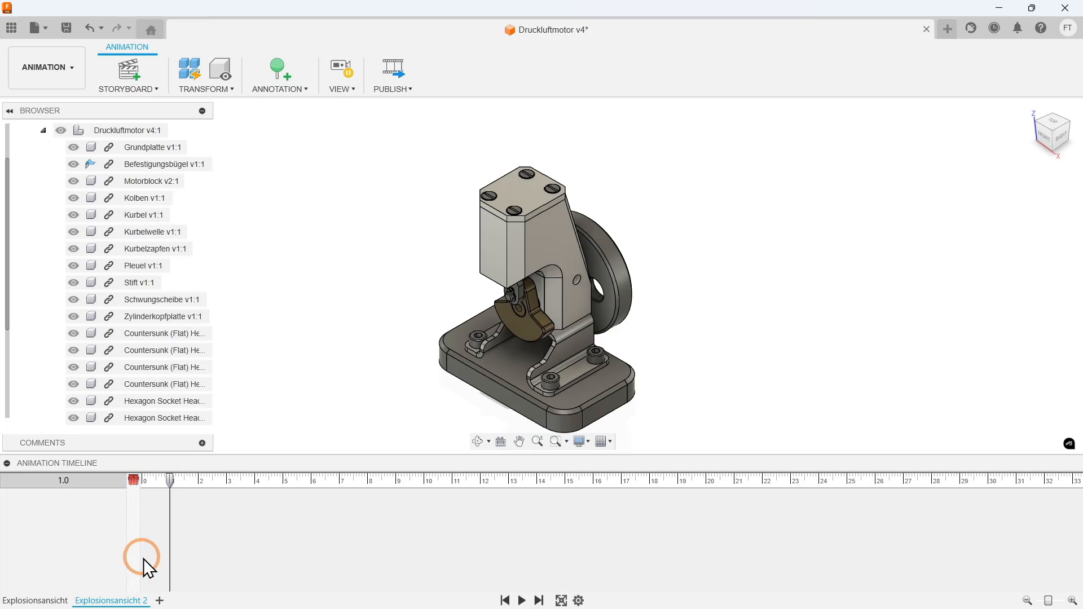
- Move the four countersunk screws of the cylinder head plate 80 mm along Z with Transform Components
{"action": "left_click", "coordinate": [515, 211]}
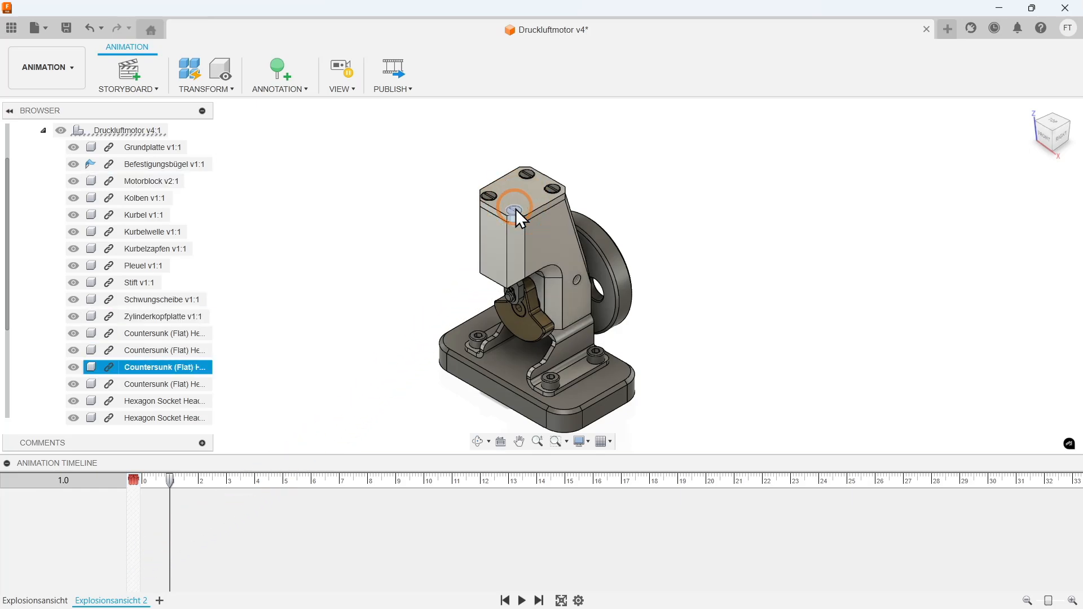
{"action": "left_click", "coordinate": [489, 195], "text": "shift"}
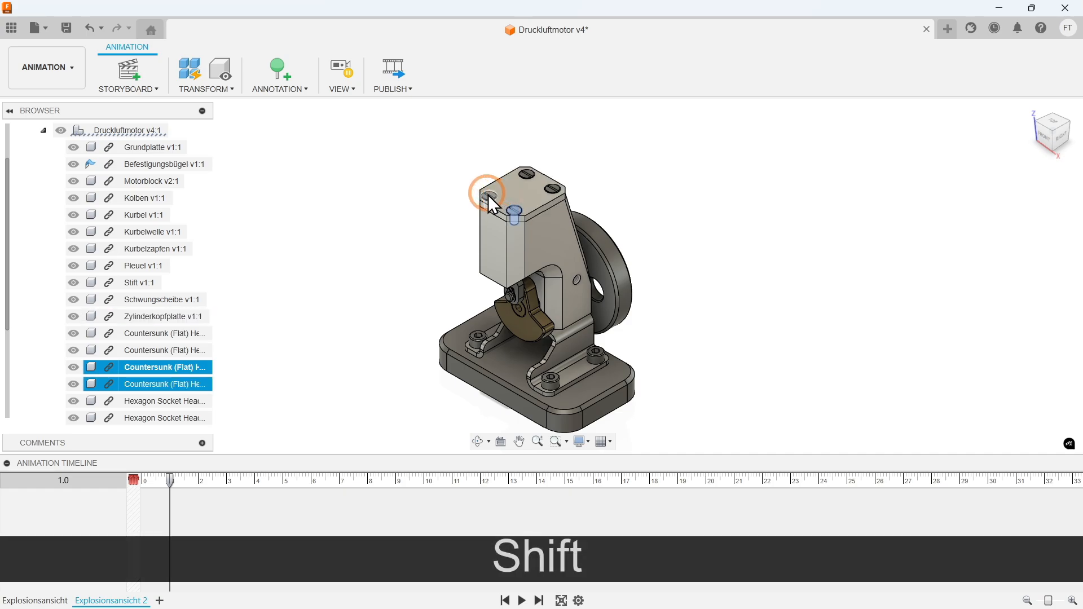
{"action": "left_click", "coordinate": [526, 173], "text": "shift"}
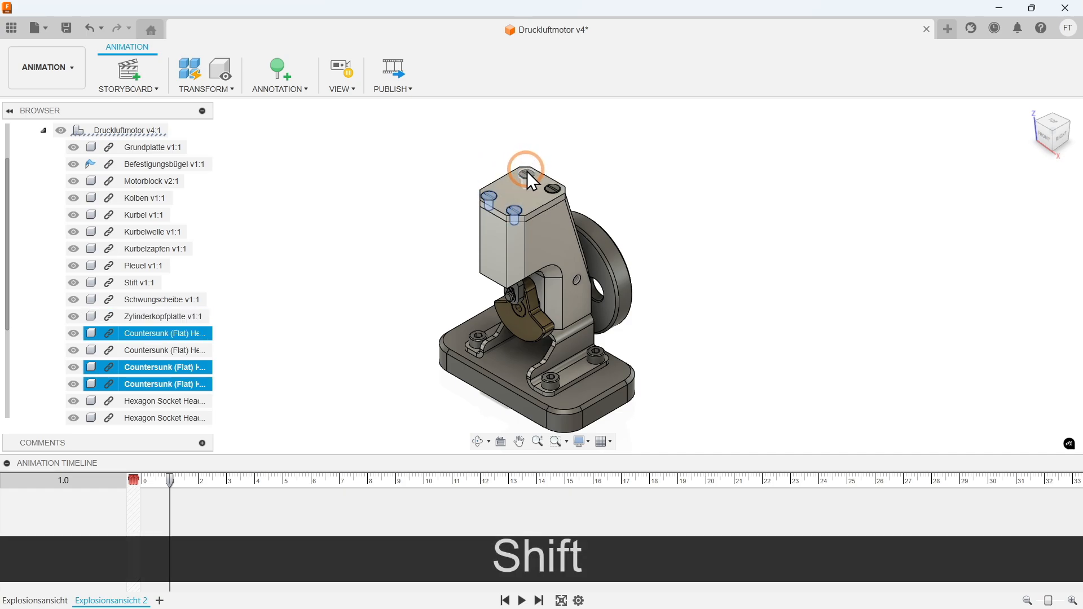
{"action": "left_click", "coordinate": [551, 187], "text": "shift"}
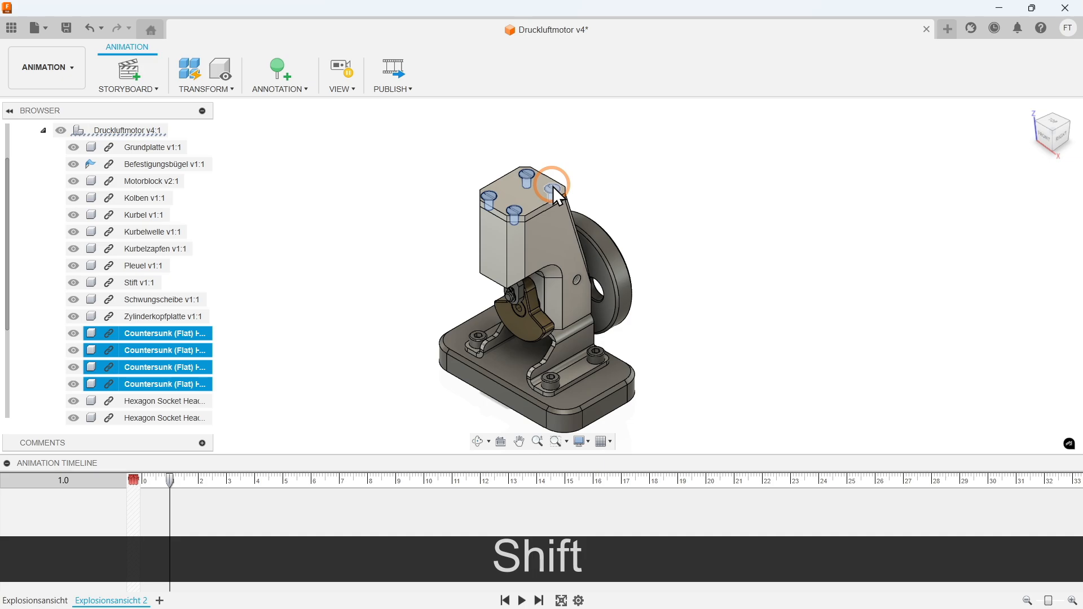
{"action": "left_click", "coordinate": [228, 99]}
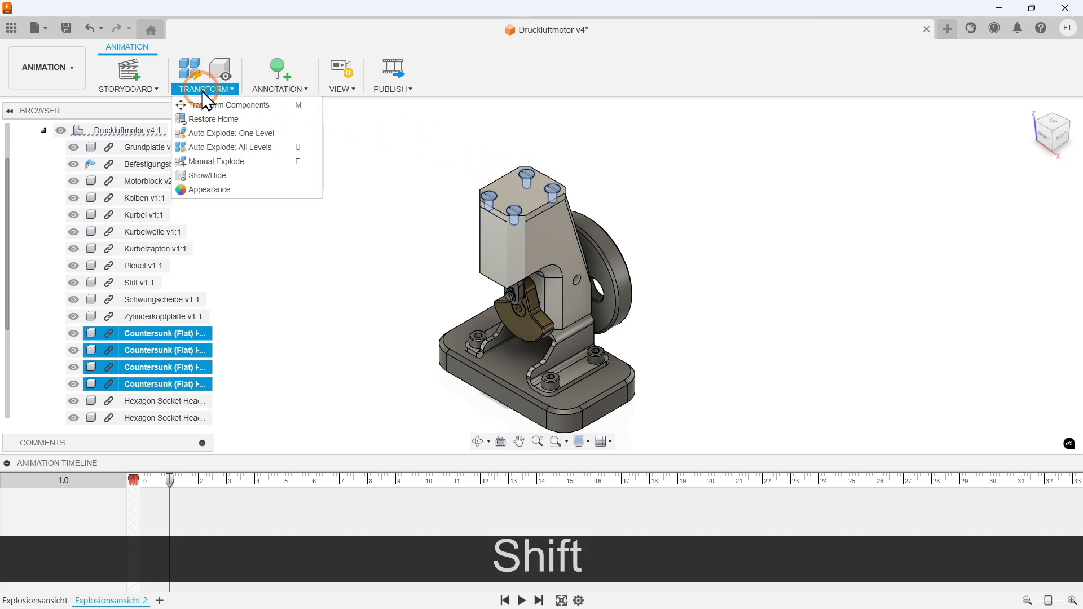
{"action": "left_click", "coordinate": [222, 105]}
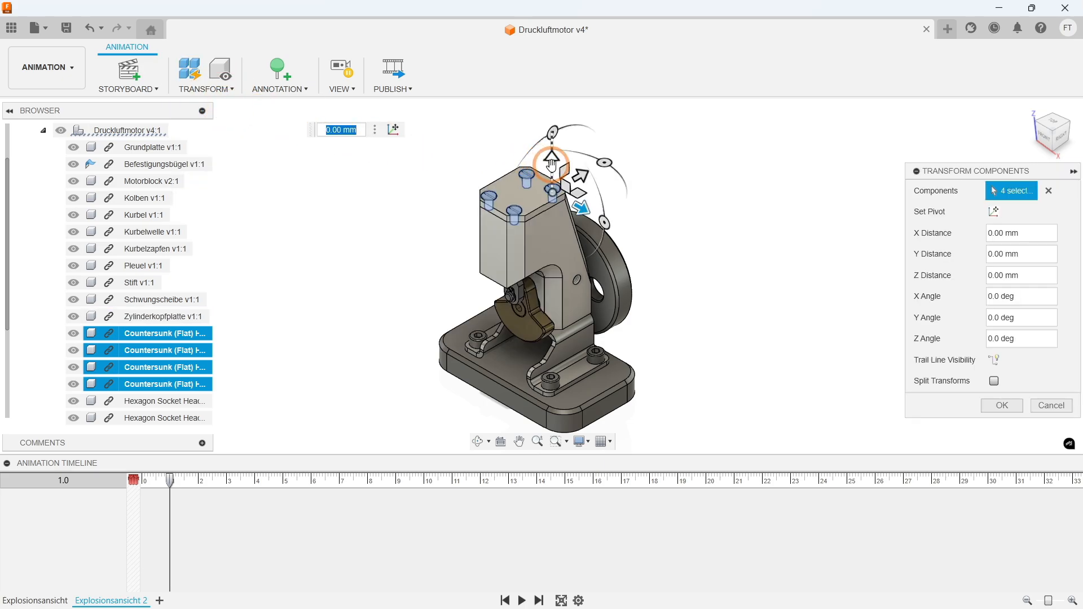
{"action": "scroll", "coordinate": [551, 165], "scroll_direction": "down", "scroll_amount": 3}
{"action": "middle_click_drag", "start_coordinate": [551, 165], "coordinate": [546, 227]}
{"action": "left_click_drag", "start_coordinate": [547, 217], "coordinate": [543, 103]}
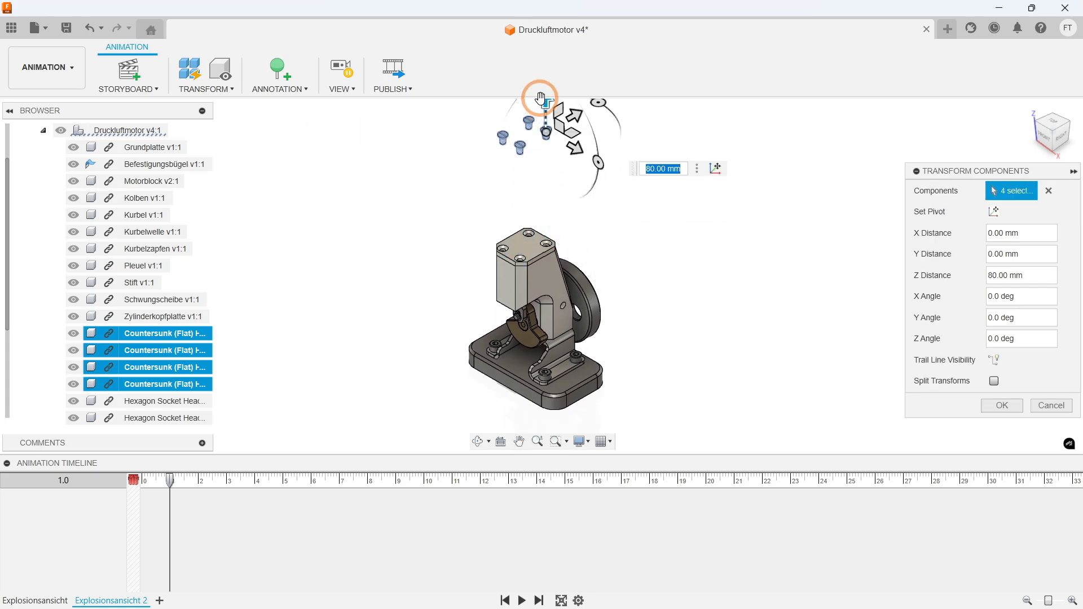
{"action": "left_click", "coordinate": [993, 407]}
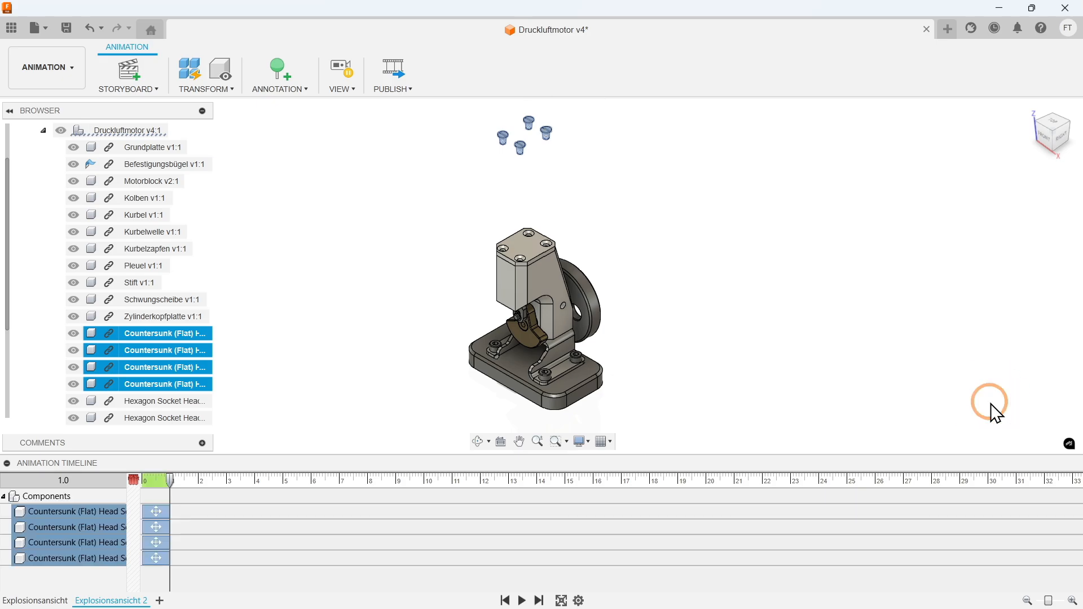
- Extend the timeline actions of the four countersunk screws so they run from 0 to 8 s
{"action": "left_click", "coordinate": [157, 510]}
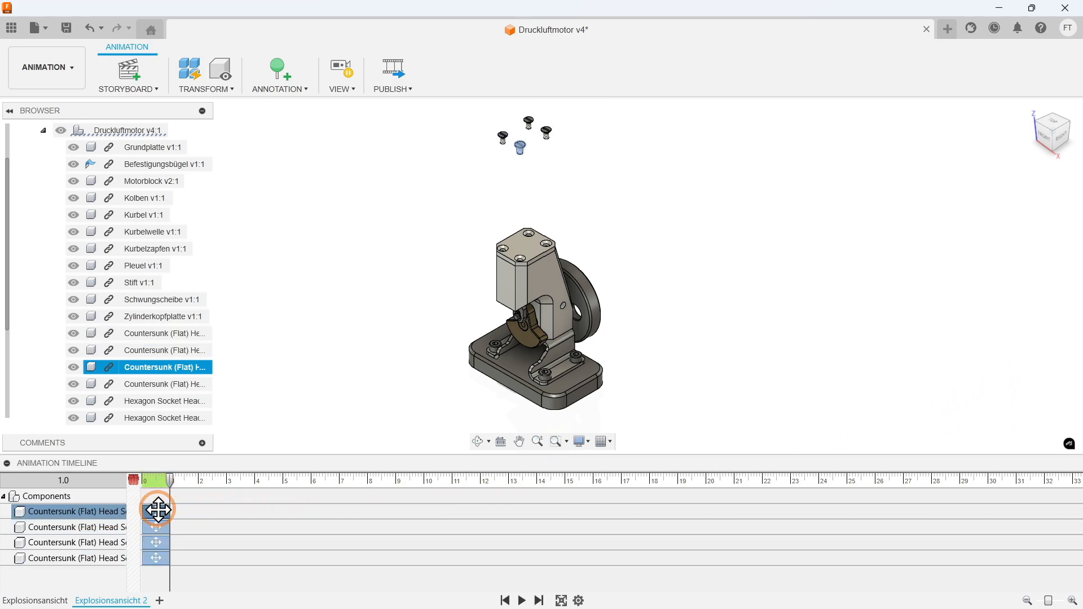
{"action": "left_click", "coordinate": [157, 557], "text": "shift"}
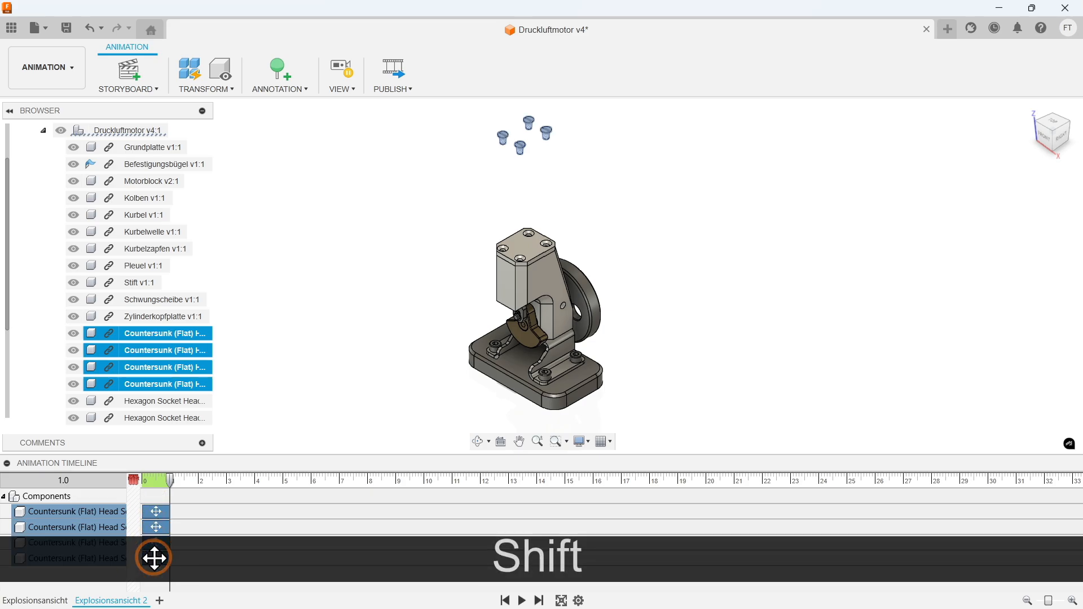
{"action": "left_click_drag", "start_coordinate": [171, 510], "coordinate": [368, 515]}
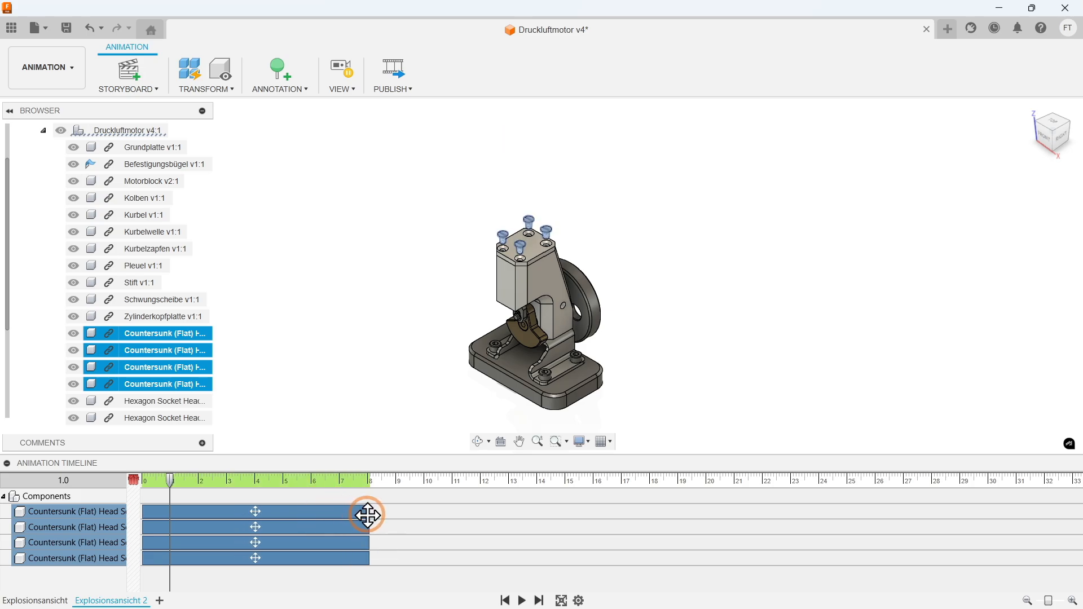
{"action": "left_click", "coordinate": [398, 355]}
- Move the Zylinderkopfplatte upward along Z with Transform Components and make its action run from 1 to about 8.5 s
{"action": "left_click", "coordinate": [512, 253]}
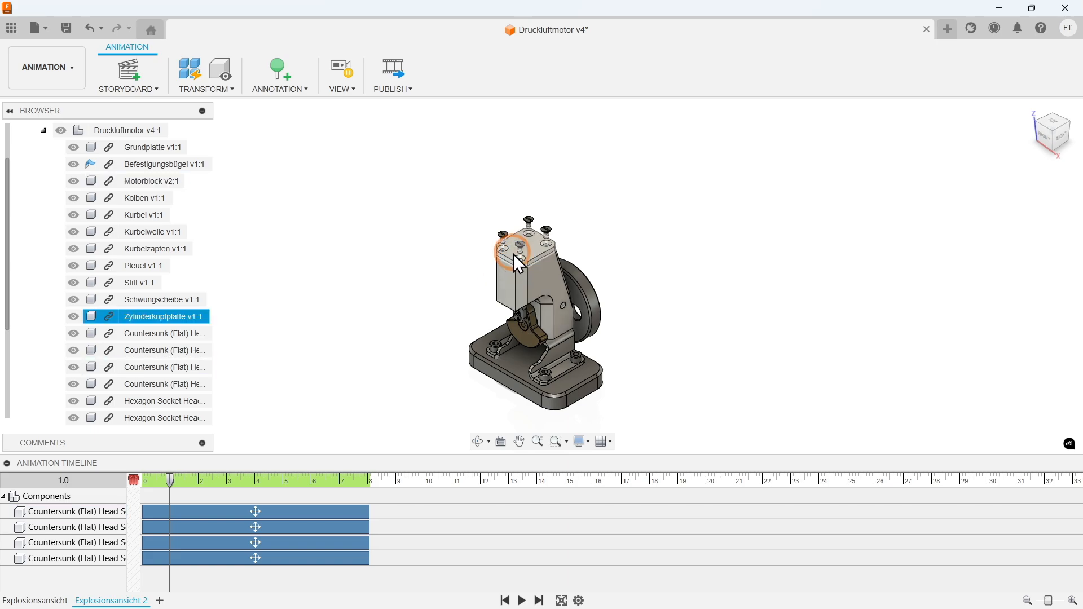
{"action": "left_click", "coordinate": [416, 223]}
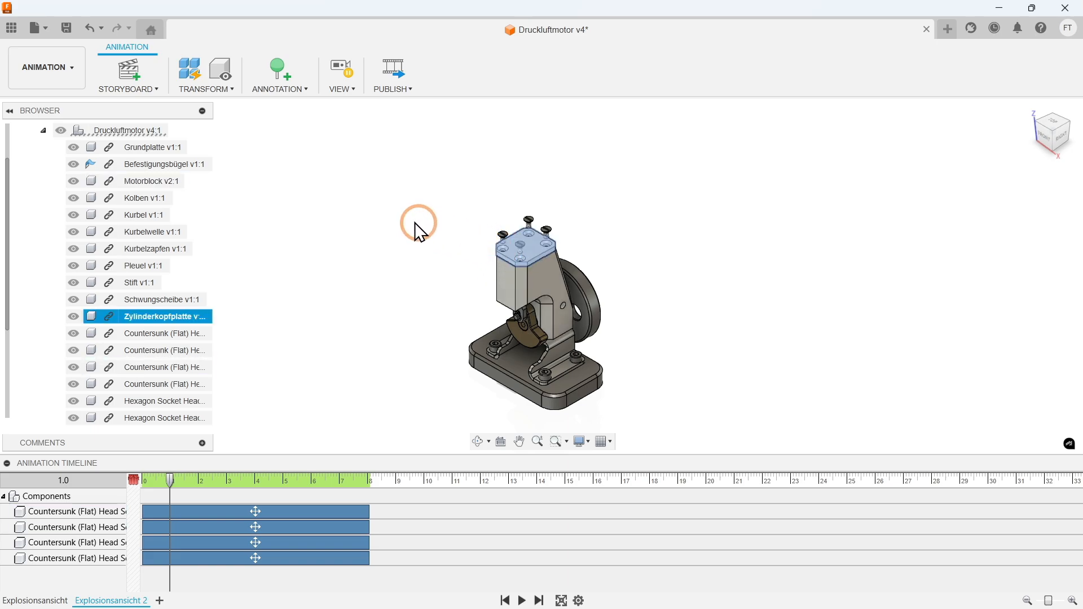
{"action": "left_click", "coordinate": [200, 93]}
{"action": "left_click", "coordinate": [206, 103]}
{"action": "left_click_drag", "start_coordinate": [524, 216], "coordinate": [519, 118]}
{"action": "left_click", "coordinate": [830, 315]}
{"action": "left_click", "coordinate": [996, 401]}
{"action": "left_click", "coordinate": [206, 575]}
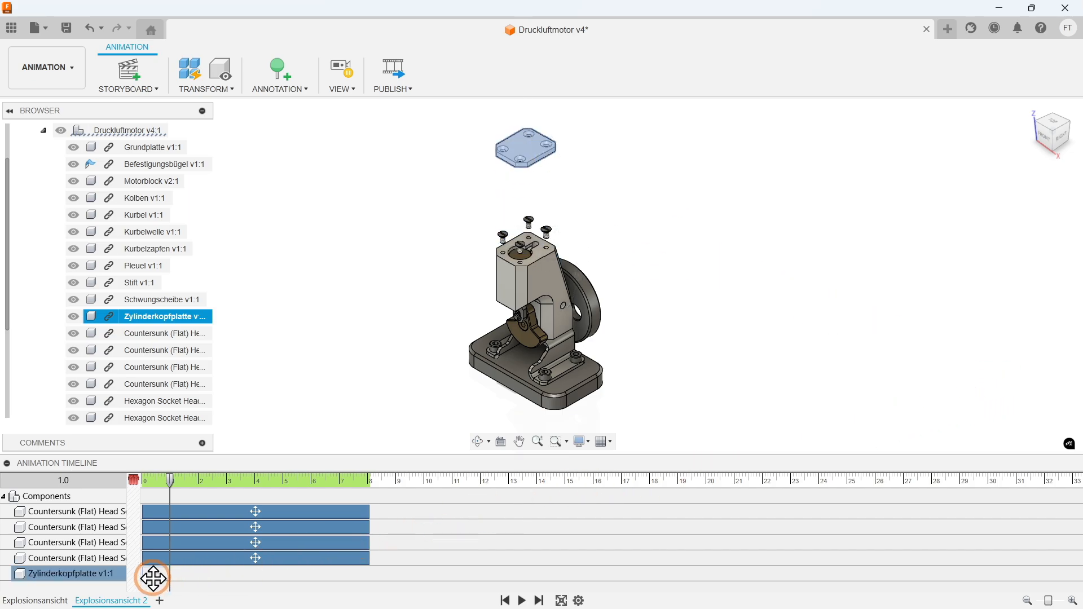
{"action": "left_click", "coordinate": [183, 573]}
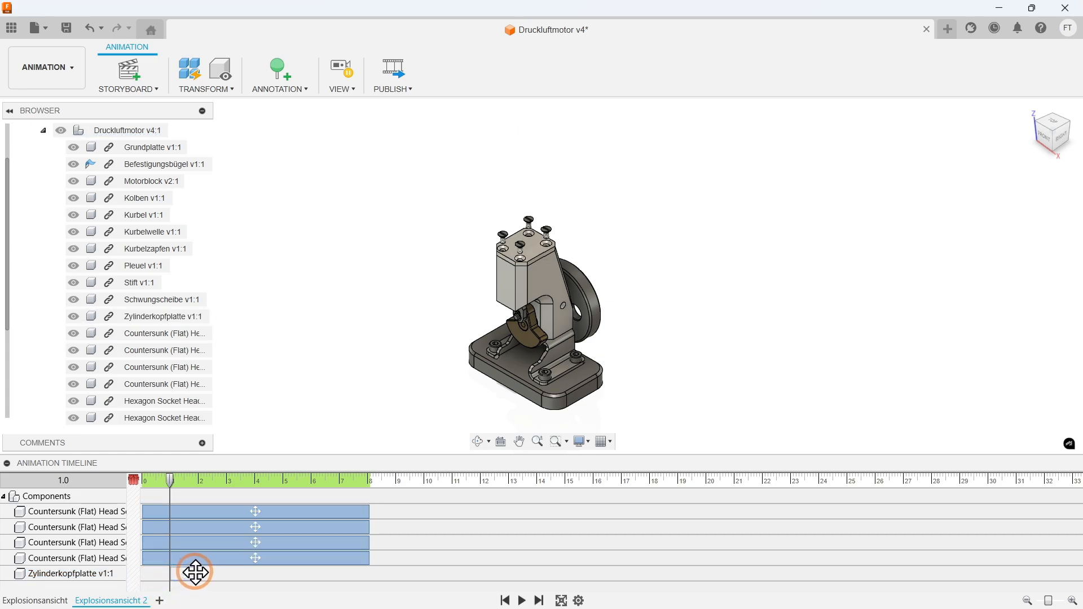
{"action": "left_click_drag", "start_coordinate": [196, 573], "coordinate": [380, 574]}
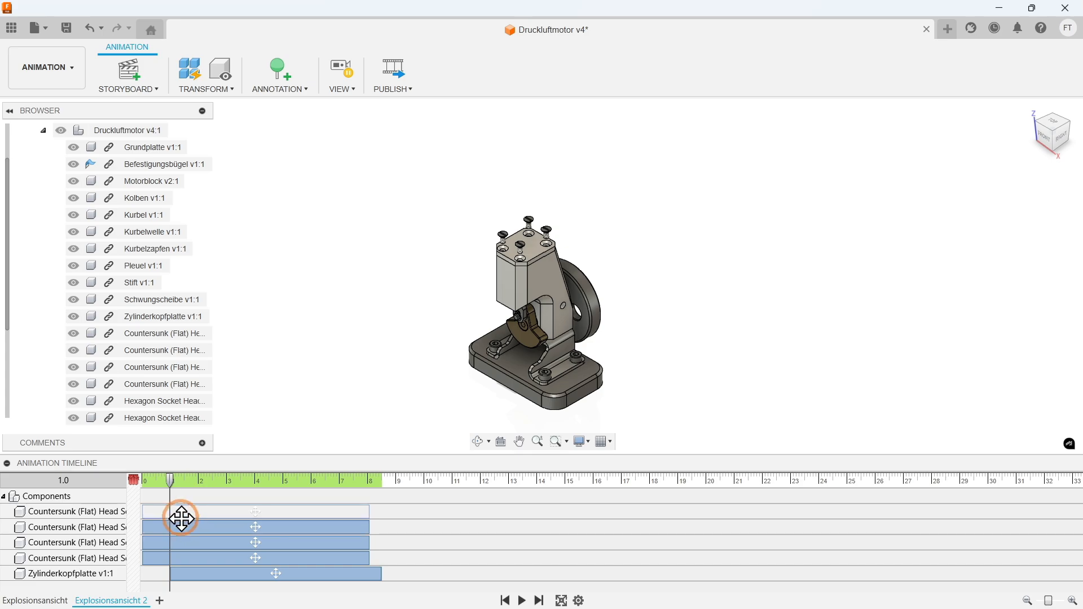
- Move the four hexagon socket screws of the base plate upward along Z and make their actions run from about 0.4 to 7.6 s
{"action": "mouse_move", "coordinate": [169, 480]}
{"action": "left_mouse_down"}
{"action": "mouse_move", "coordinate": [150, 479]}
{"action": "mouse_move", "coordinate": [244, 478]}
{"action": "mouse_move", "coordinate": [151, 483]}
{"action": "mouse_move", "coordinate": [193, 482]}
{"action": "mouse_move", "coordinate": [170, 482]}
{"action": "left_mouse_up"}
{"action": "scroll", "coordinate": [168, 338], "scroll_direction": "down", "scroll_amount": 5}
{"action": "left_click", "coordinate": [165, 401]}
{"action": "left_click", "coordinate": [166, 350], "text": "shift"}
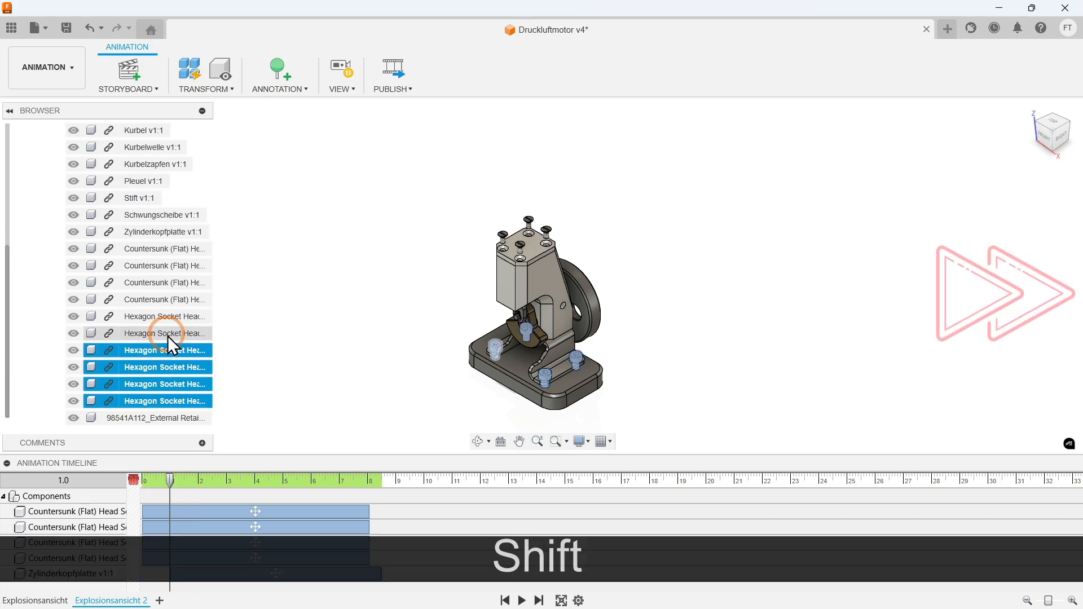
{"action": "key", "text": "m"}
{"action": "left_click_drag", "start_coordinate": [552, 327], "coordinate": [552, 130]}
{"action": "left_click", "coordinate": [181, 527], "text": "shift"}
{"action": "left_click_drag", "start_coordinate": [192, 527], "coordinate": [358, 527]}
- Move the Grundplatte downward along Z and make its action run from 1 to about 8.1 s
{"action": "left_click", "coordinate": [567, 384]}
{"action": "key", "text": "m"}
{"action": "left_click_drag", "start_coordinate": [536, 333], "coordinate": [536, 398]}
{"action": "left_click_drag", "start_coordinate": [198, 571], "coordinate": [372, 572]}
- Move the Befestigungsbügel downward along Z and make its action run from about 2.9 to 9.4 s
{"action": "left_click_drag", "start_coordinate": [170, 480], "coordinate": [225, 479]}
{"action": "left_click", "coordinate": [533, 274]}
{"action": "left_click_drag", "start_coordinate": [532, 279], "coordinate": [529, 323]}
{"action": "left_click", "coordinate": [1002, 406]}
{"action": "left_click_drag", "start_coordinate": [305, 572], "coordinate": [407, 572]}
- Move the remaining two hexagon socket screws downward along Z and make their actions run from about 1.7 to 6.8 s
{"action": "left_click_drag", "start_coordinate": [224, 481], "coordinate": [241, 484]}
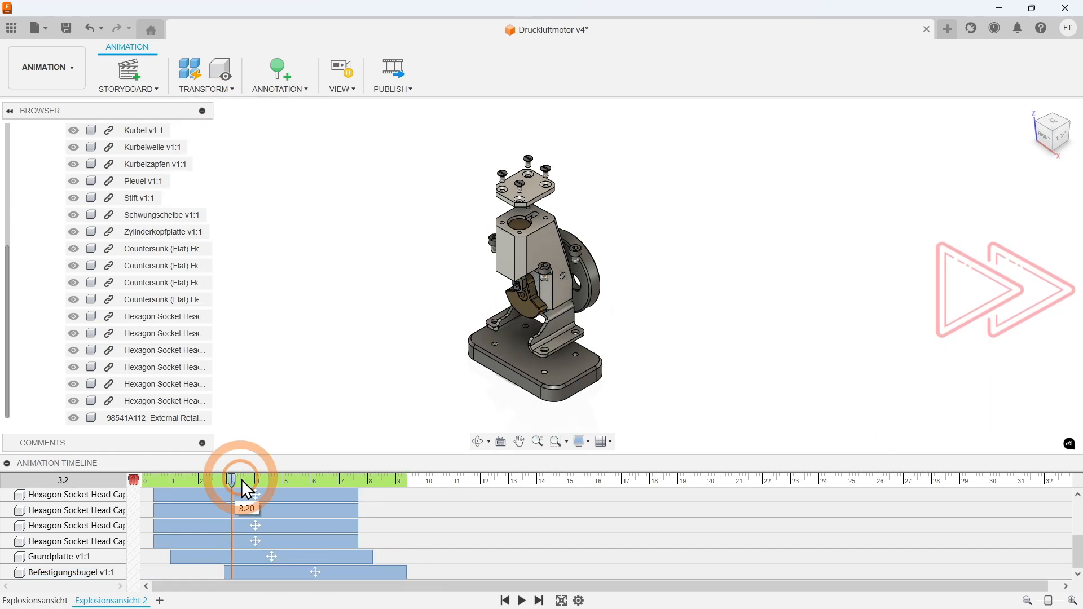
{"action": "left_click", "coordinate": [171, 334]}
{"action": "left_click", "coordinate": [171, 317], "text": "shift"}
{"action": "key", "text": "m"}
{"action": "left_click_drag", "start_coordinate": [536, 273], "coordinate": [535, 328]}
{"action": "left_click", "coordinate": [1002, 405]}
{"action": "left_click_drag", "start_coordinate": [287, 557], "coordinate": [334, 557]}
- Move the Motorblock upward along Z and make its action run from about 2.4 to 8.7 s
{"action": "left_click_drag", "start_coordinate": [241, 480], "coordinate": [428, 479]}
{"action": "left_click", "coordinate": [153, 181]}
{"action": "left_click", "coordinate": [206, 88]}
{"action": "left_click", "coordinate": [208, 105]}
{"action": "left_click_drag", "start_coordinate": [536, 217], "coordinate": [536, 147]}
{"action": "left_click", "coordinate": [1002, 406]}
{"action": "left_click_drag", "start_coordinate": [411, 572], "coordinate": [228, 572]}
- Move the Schwungscheibe away from the engine along positive Y and make its action run from about 2.6 to 9.6 s
{"action": "left_click_drag", "start_coordinate": [429, 480], "coordinate": [215, 511]}
{"action": "left_click", "coordinate": [576, 271]}
{"action": "left_click", "coordinate": [1002, 405]}
{"action": "left_click_drag", "start_coordinate": [240, 572], "coordinate": [413, 572]}
- Move the Kurbelwelle out along positive Y and make its action run from about 3.2 to 9.9 s
{"action": "left_click_drag", "start_coordinate": [240, 480], "coordinate": [254, 481]}
{"action": "scroll", "coordinate": [533, 267], "scroll_direction": "up", "scroll_amount": 5}
{"action": "left_click", "coordinate": [499, 291]}
{"action": "left_click_drag", "start_coordinate": [581, 243], "coordinate": [784, 129]}
{"action": "left_click", "coordinate": [998, 406]}
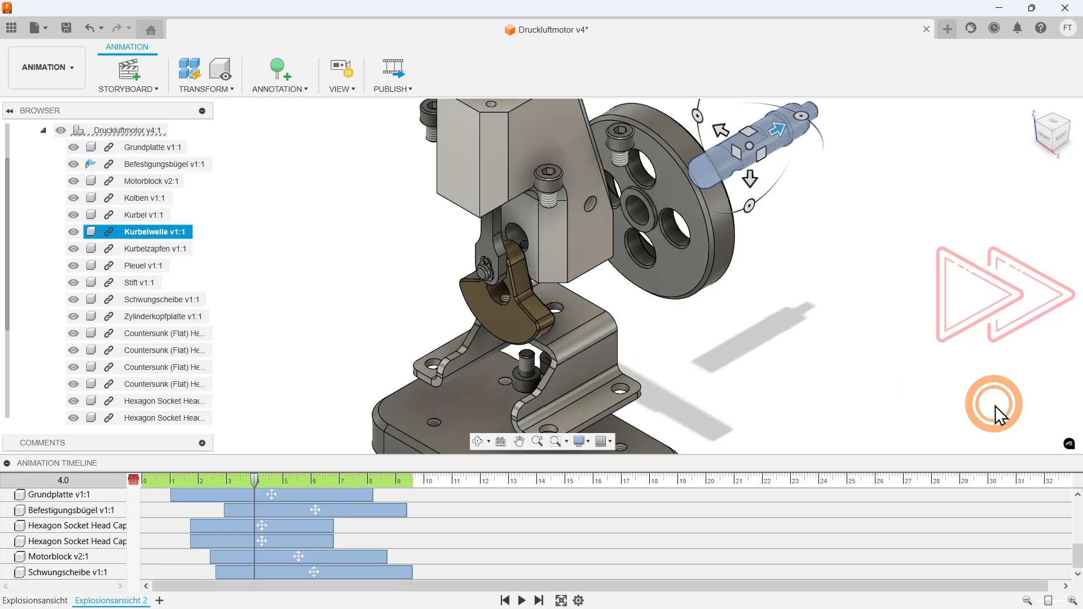
{"action": "left_click_drag", "start_coordinate": [198, 572], "coordinate": [288, 572]}
{"action": "left_click_drag", "start_coordinate": [345, 572], "coordinate": [421, 572]}
- Move the external retaining ring out along negative Y and make its action run from about 2.4 to 8.8 s
{"action": "left_click", "coordinate": [515, 253]}
{"action": "left_click", "coordinate": [1000, 406]}
{"action": "left_click_drag", "start_coordinate": [232, 575], "coordinate": [390, 572]}
- Move the Kurbel along positive Y toward the crankshaft and make its action run from about 5.3 to 11.5 s
{"action": "left_click_drag", "start_coordinate": [254, 481], "coordinate": [294, 480]}
{"action": "left_click", "coordinate": [521, 299]}
{"action": "left_click_drag", "start_coordinate": [558, 271], "coordinate": [747, 156]}
{"action": "left_click", "coordinate": [1000, 405]}
{"action": "left_click_drag", "start_coordinate": [218, 572], "coordinate": [361, 572]}
{"action": "left_click_drag", "start_coordinate": [437, 571], "coordinate": [468, 572]}
- Move the Stift -70 mm along Y and make its action run from 6 to about 11 s
{"action": "left_click_drag", "start_coordinate": [289, 480], "coordinate": [311, 480]}
{"action": "left_click", "coordinate": [498, 134]}
{"action": "left_click_drag", "start_coordinate": [521, 102], "coordinate": [334, 203]}
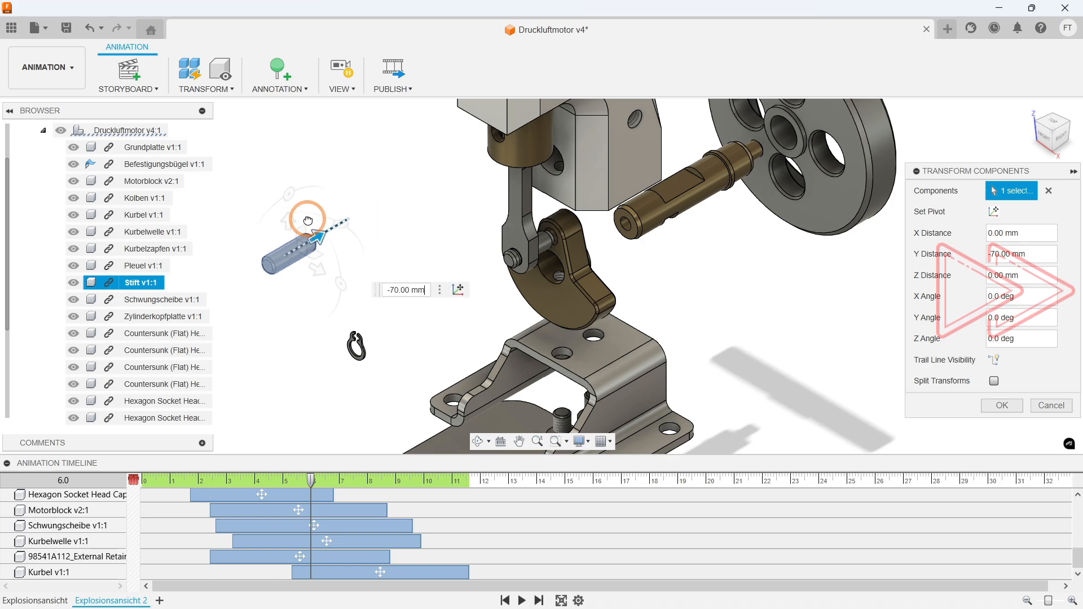
{"action": "left_click", "coordinate": [1000, 405]}
{"action": "left_click_drag", "start_coordinate": [227, 572], "coordinate": [396, 572]}
{"action": "left_click_drag", "start_coordinate": [479, 572], "coordinate": [452, 572]}
- Move the Kurbelzapfen out of the Pleuel along positive Y and make its action run from about 7.1 to 11.5 s
{"action": "left_click_drag", "start_coordinate": [311, 481], "coordinate": [336, 481]}
{"action": "left_click", "coordinate": [513, 259]}
{"action": "left_click_drag", "start_coordinate": [514, 265], "coordinate": [609, 210]}
{"action": "left_click", "coordinate": [1000, 406]}
{"action": "left_click_drag", "start_coordinate": [265, 572], "coordinate": [411, 572]}
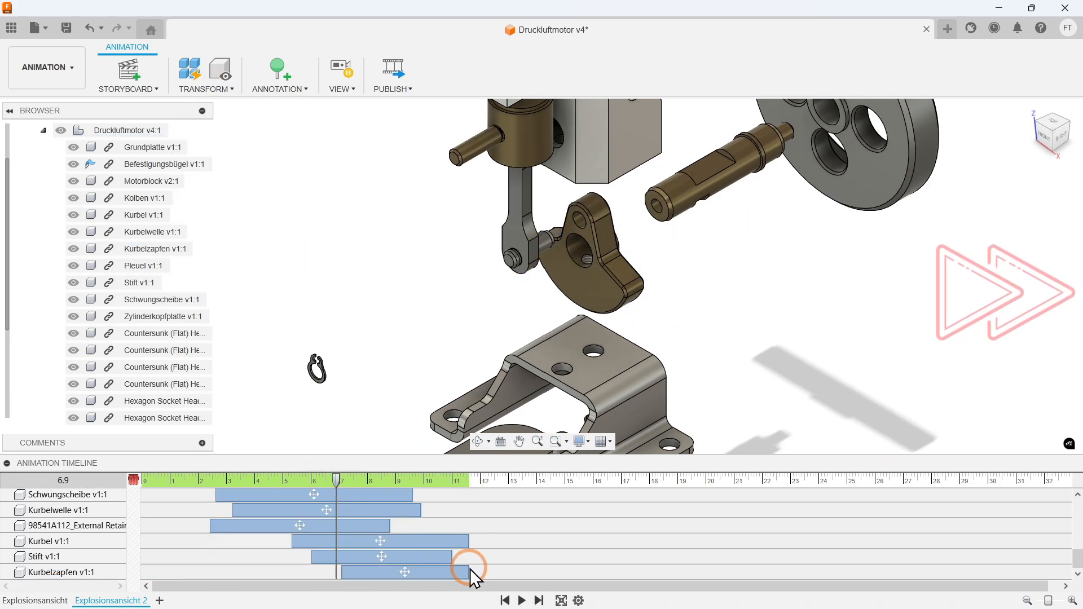
- Move the Pleuel downward along Z and make its action run from about 8.2 to 13.2 s
{"action": "left_click_drag", "start_coordinate": [336, 480], "coordinate": [426, 481]}
{"action": "left_click", "coordinate": [514, 265]}
{"action": "left_click_drag", "start_coordinate": [512, 293], "coordinate": [512, 344]}
{"action": "left_click", "coordinate": [993, 405]}
{"action": "left_click_drag", "start_coordinate": [355, 572], "coordinate": [443, 572]}
- Play the exploded-view animation from the start and return the camera to the home view
{"action": "left_click_drag", "start_coordinate": [427, 480], "coordinate": [345, 492]}
{"action": "left_click", "coordinate": [505, 600]}
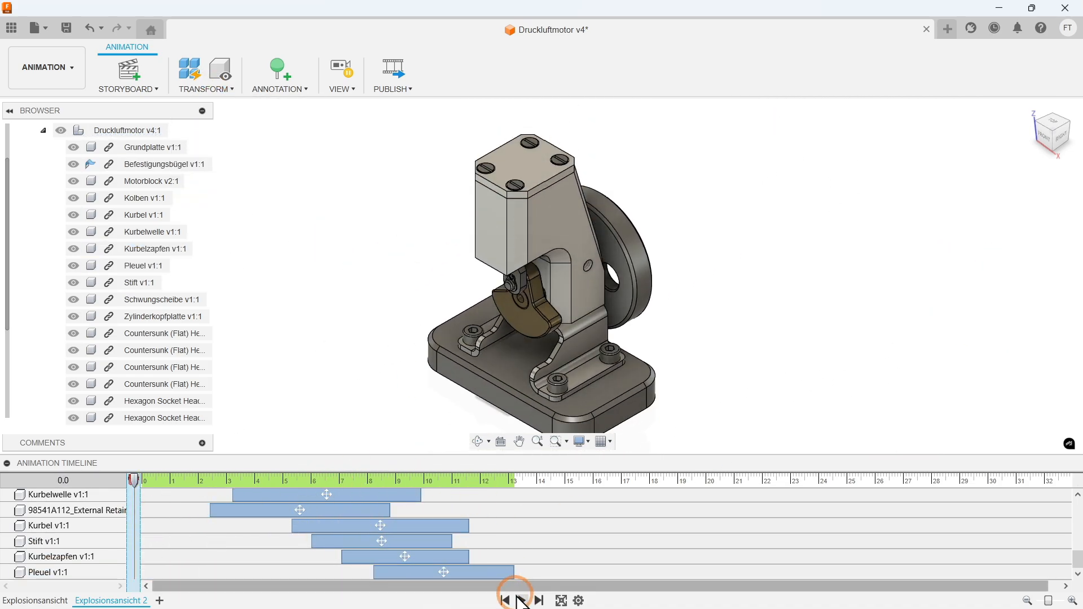
{"action": "left_click", "coordinate": [522, 600]}
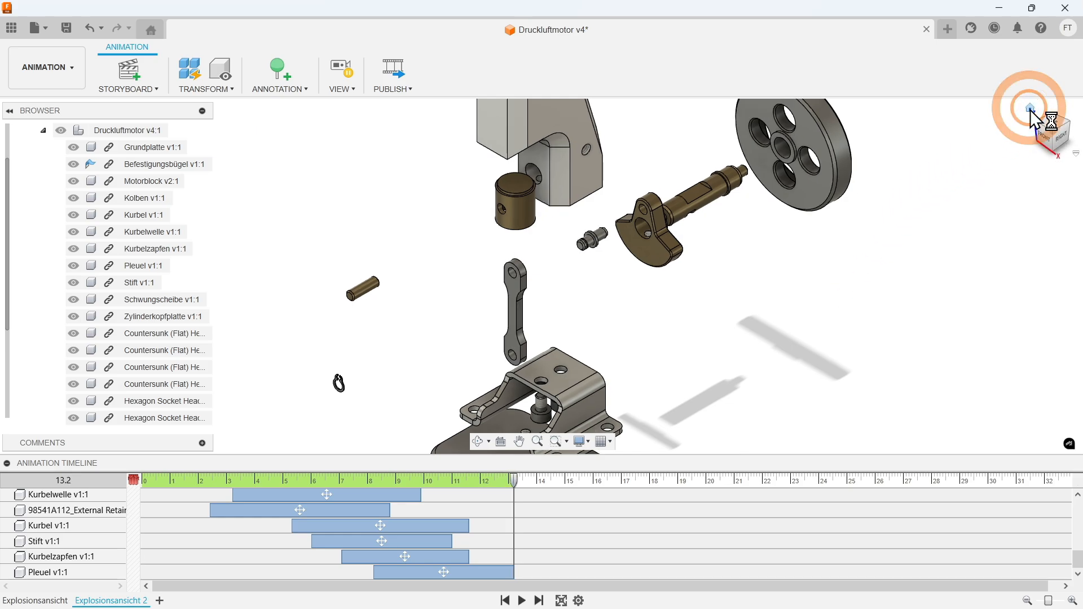
{"action": "left_click", "coordinate": [1030, 109]}
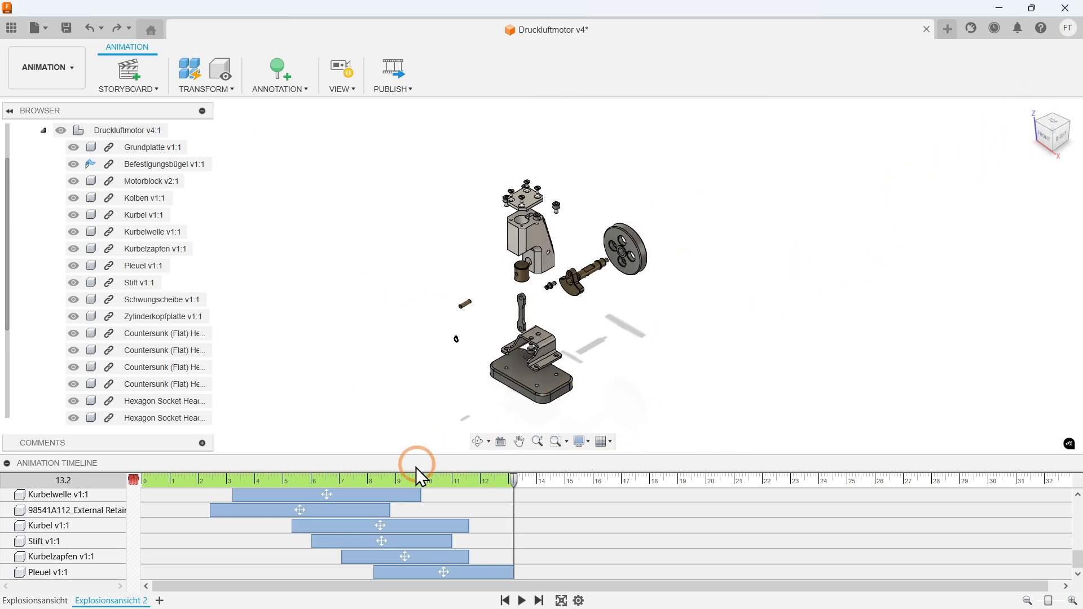
- Shift the Kurbelwelle action to start at about 1 s and the Schwungscheibe action to start at about 0.4 s
{"action": "left_click_drag", "start_coordinate": [360, 496], "coordinate": [315, 501]}
{"action": "left_click_drag", "start_coordinate": [294, 556], "coordinate": [238, 552]}
{"action": "left_click_drag", "start_coordinate": [502, 478], "coordinate": [466, 479]}
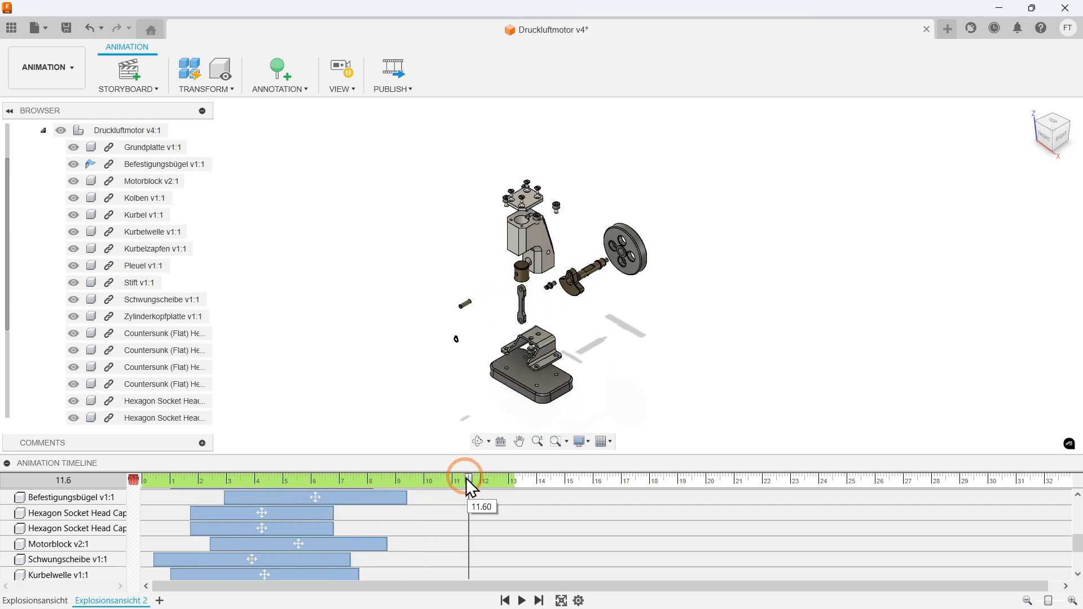
{"action": "scroll", "coordinate": [467, 500], "scroll_direction": "up", "scroll_amount": 3}
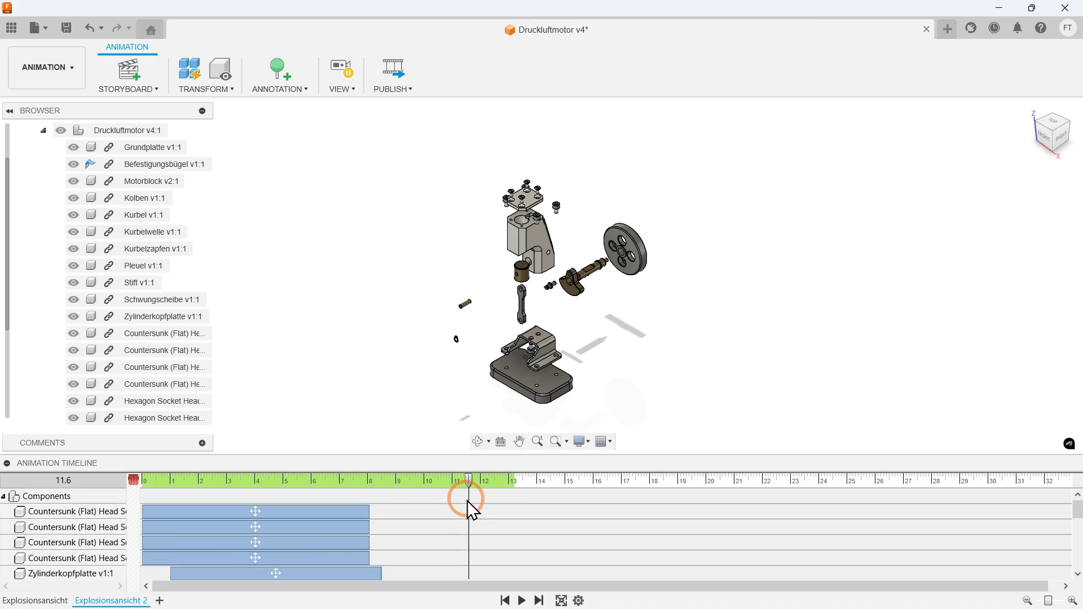
- Turn on view recording and play the animation from the start to its end
{"action": "left_click", "coordinate": [338, 76]}
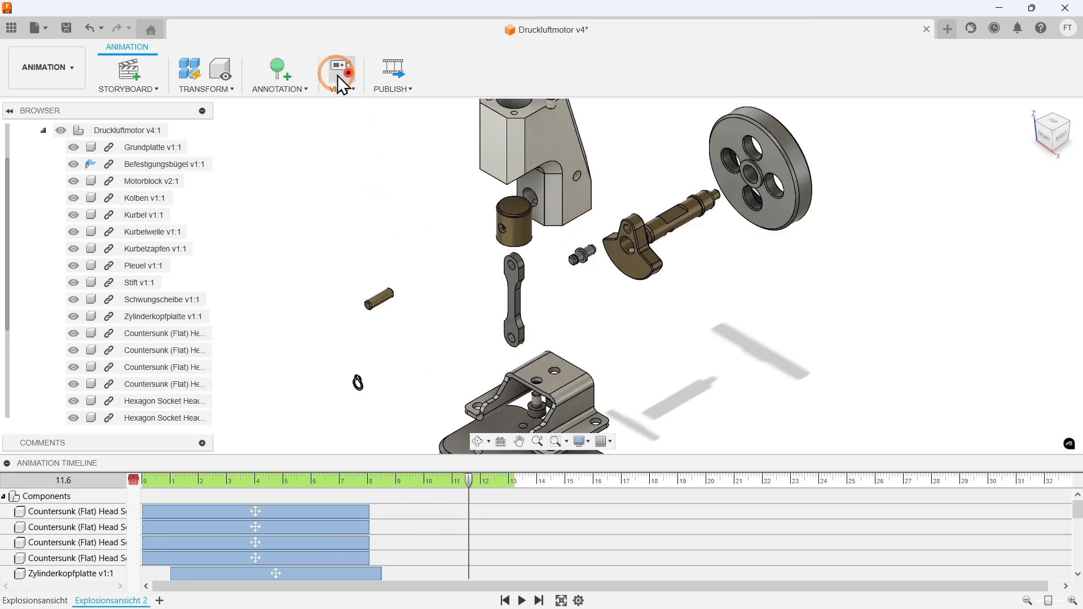
{"action": "left_click_drag", "start_coordinate": [465, 479], "coordinate": [134, 455]}
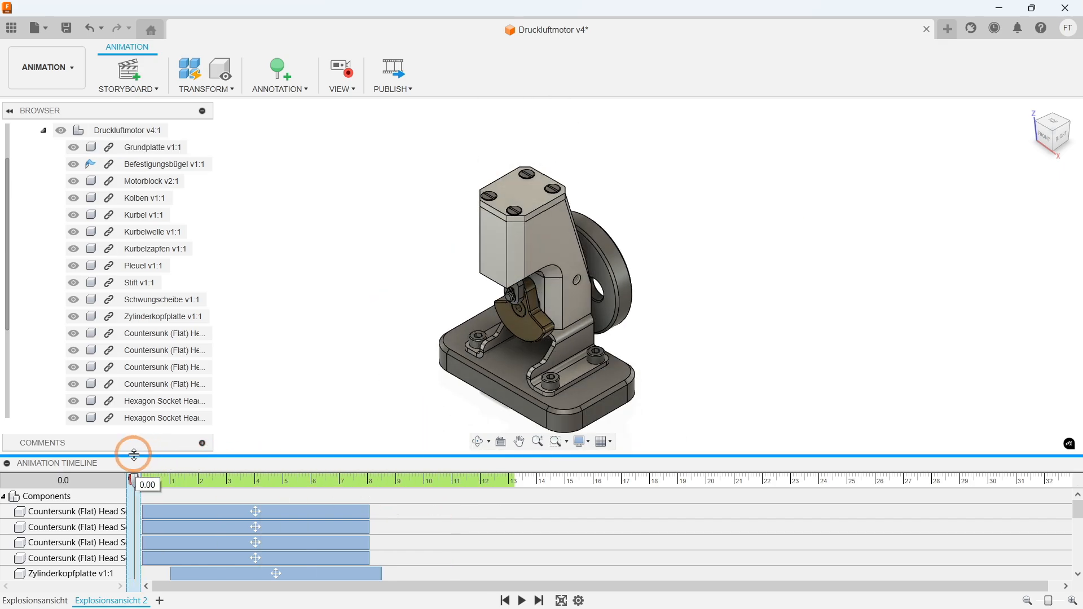
{"action": "left_click", "coordinate": [522, 600]}
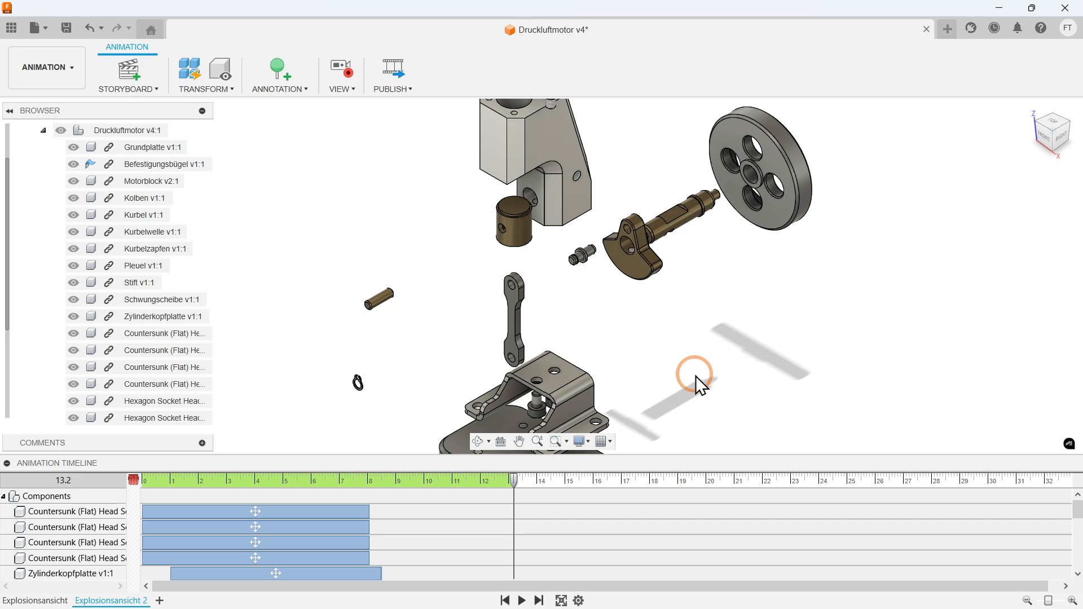
- Record the home view as a camera action, extend it to run from 0 to 13.2 s and play the animation
{"action": "left_click", "coordinate": [1027, 108]}
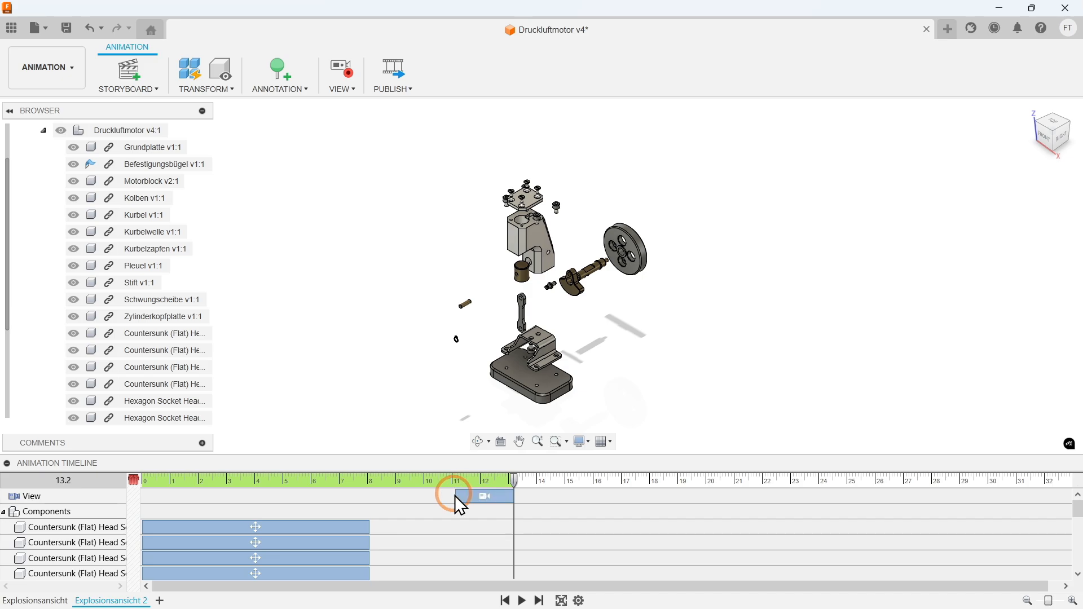
{"action": "left_click_drag", "start_coordinate": [455, 496], "coordinate": [137, 508]}
{"action": "left_click_drag", "start_coordinate": [503, 479], "coordinate": [123, 490]}
{"action": "left_click", "coordinate": [518, 598]}
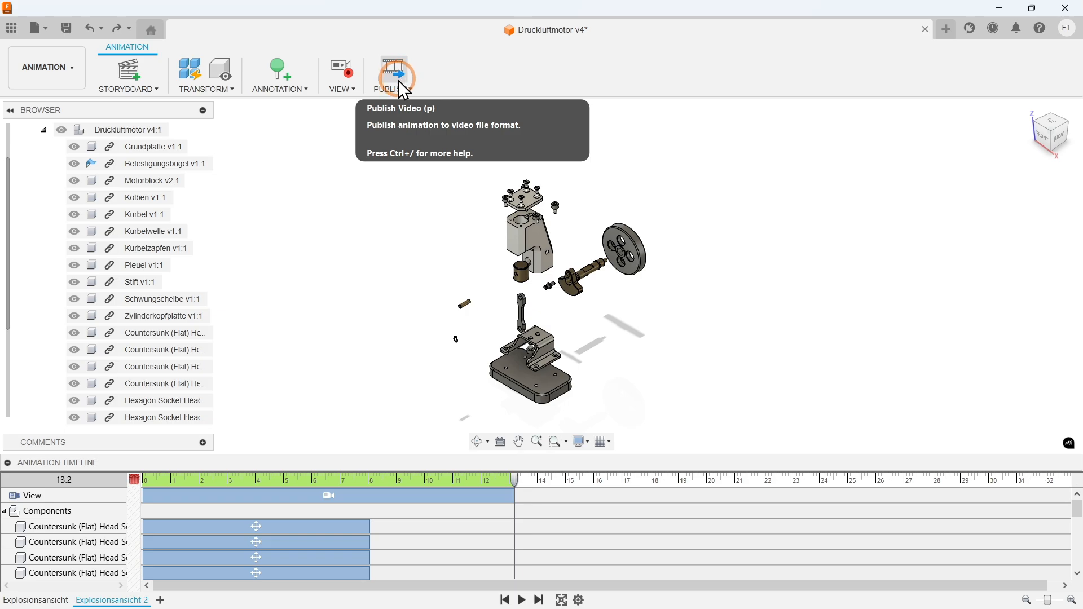
- Create a new storyboard of type Start from end of previous
{"action": "left_click", "coordinate": [161, 600]}
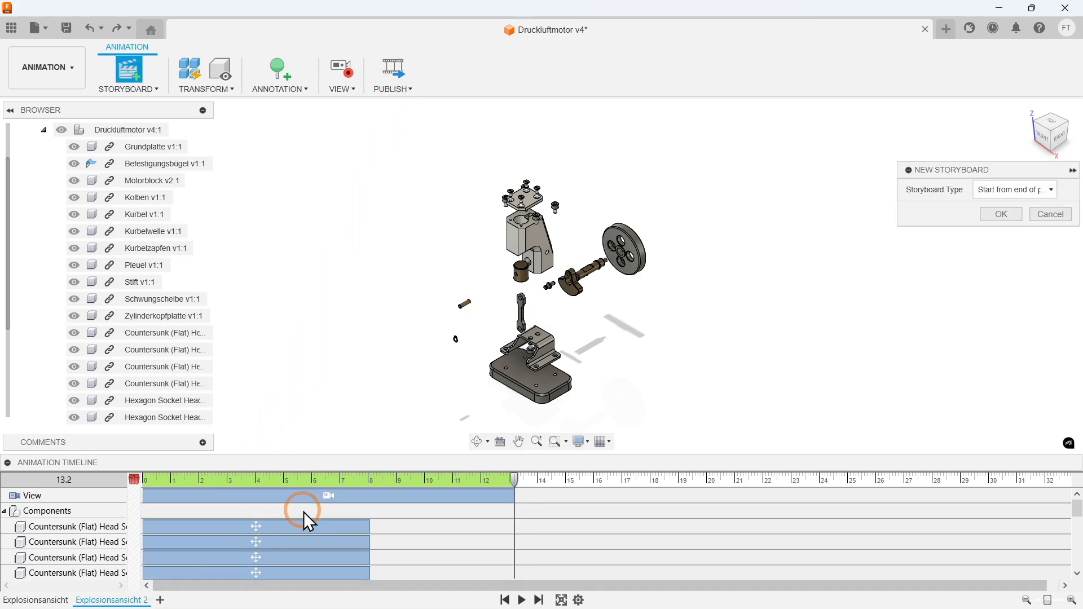
{"action": "left_click", "coordinate": [1005, 191]}
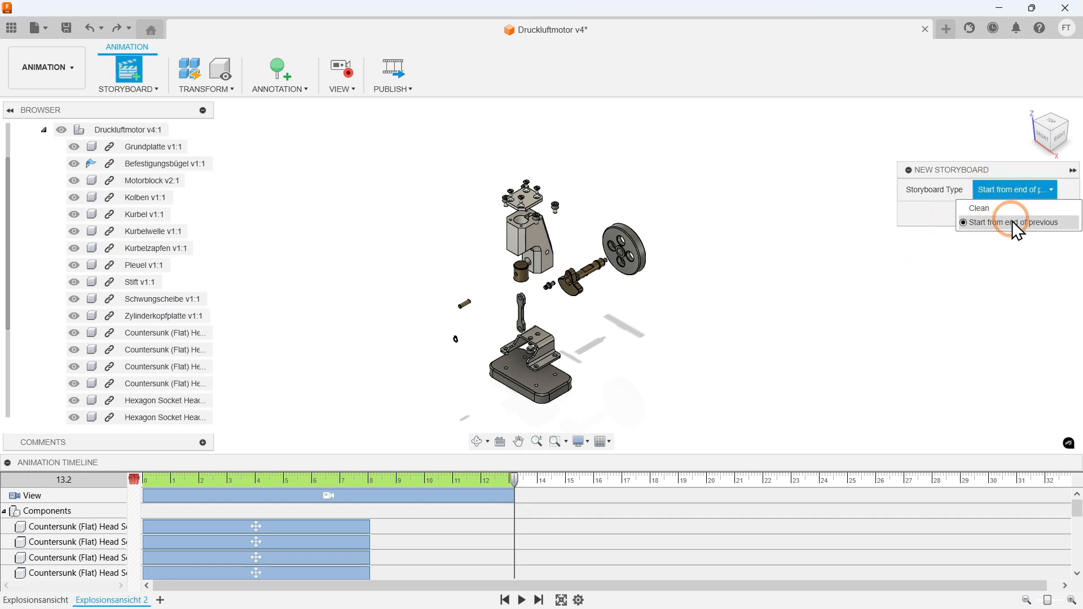
{"action": "left_click", "coordinate": [1012, 222]}
{"action": "left_click", "coordinate": [1002, 214]}
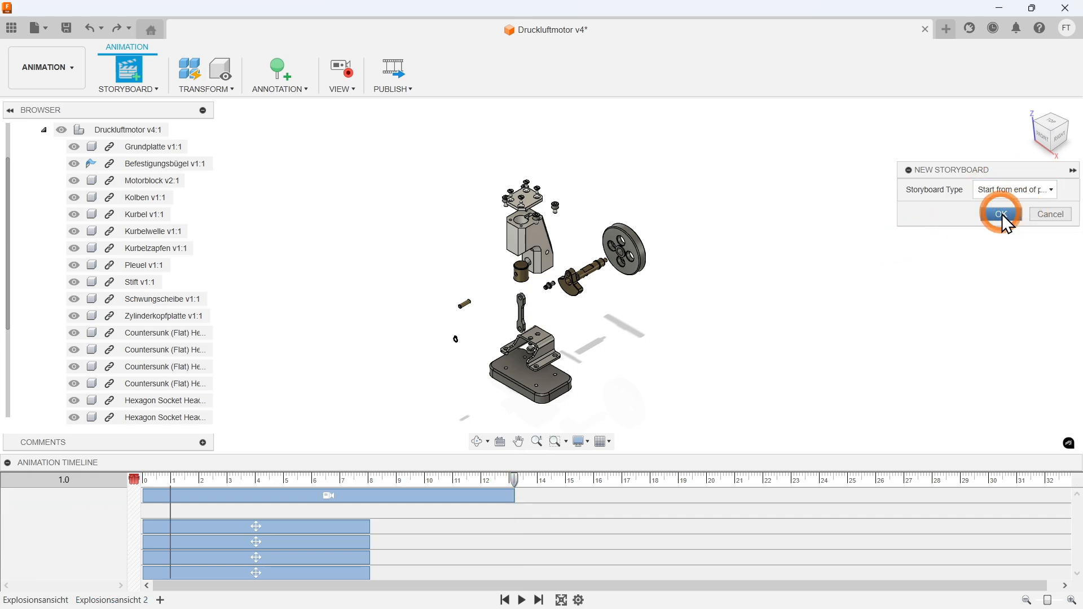
{"action": "left_click", "coordinate": [925, 243]}
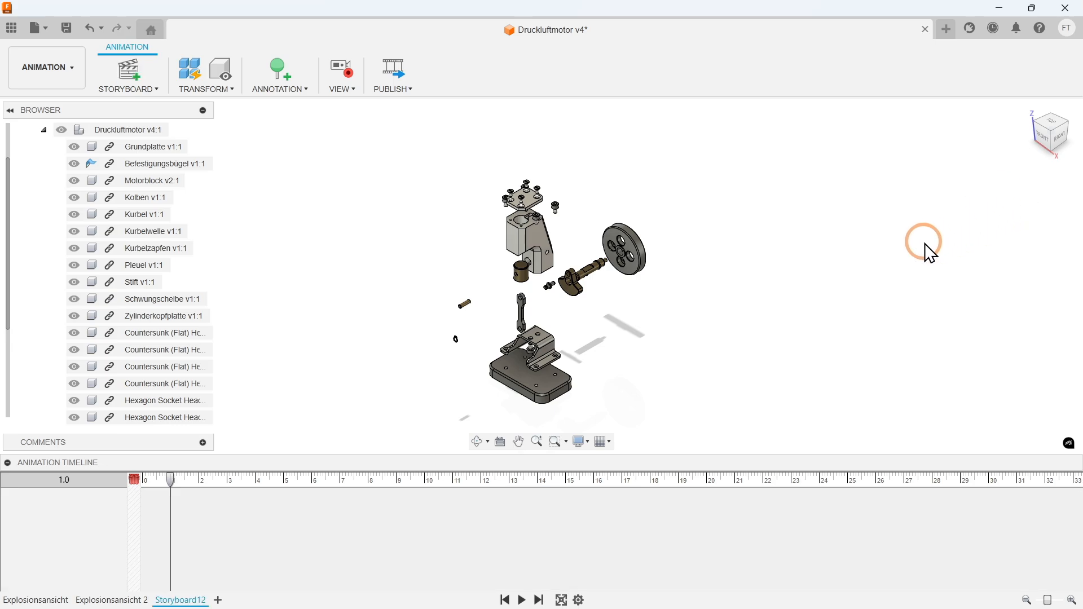
- Rename the new storyboard as Montagevideo
{"action": "right_click", "coordinate": [185, 600]}
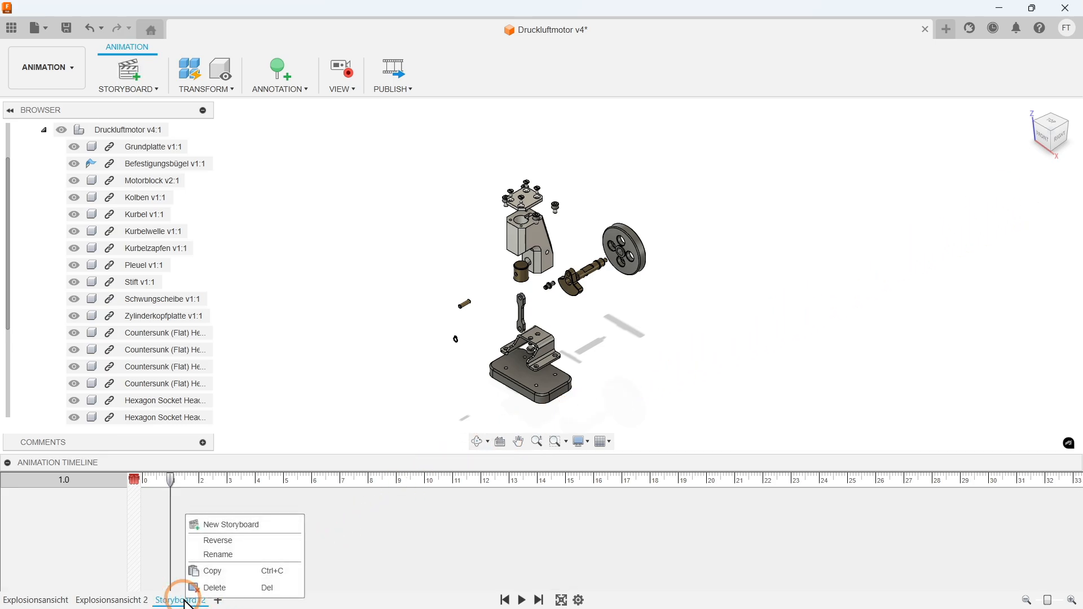
{"action": "left_click", "coordinate": [230, 556]}
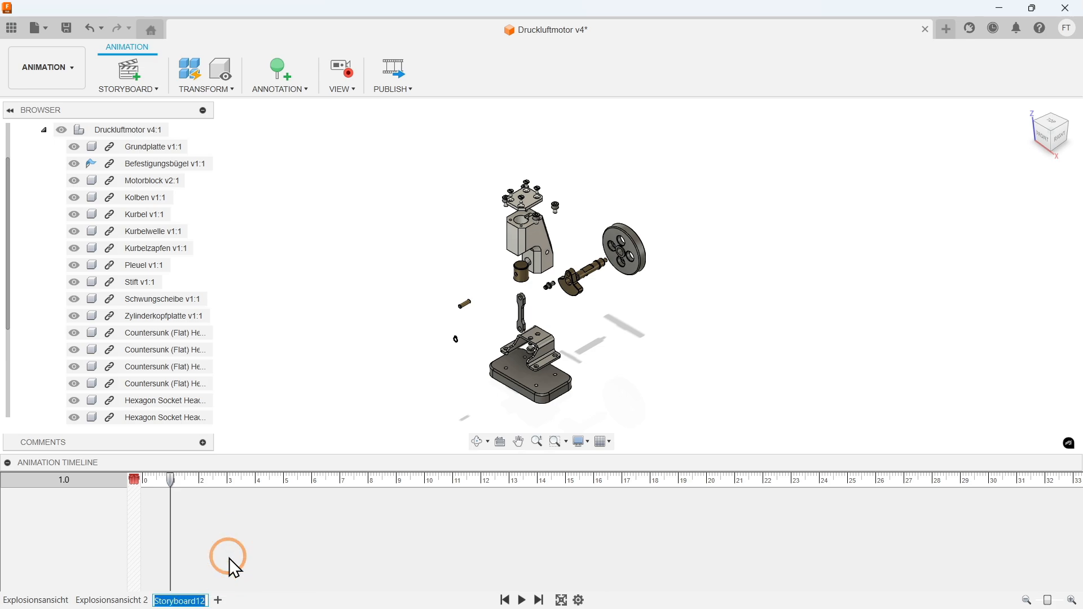
{"action": "type", "text": "Monta"}
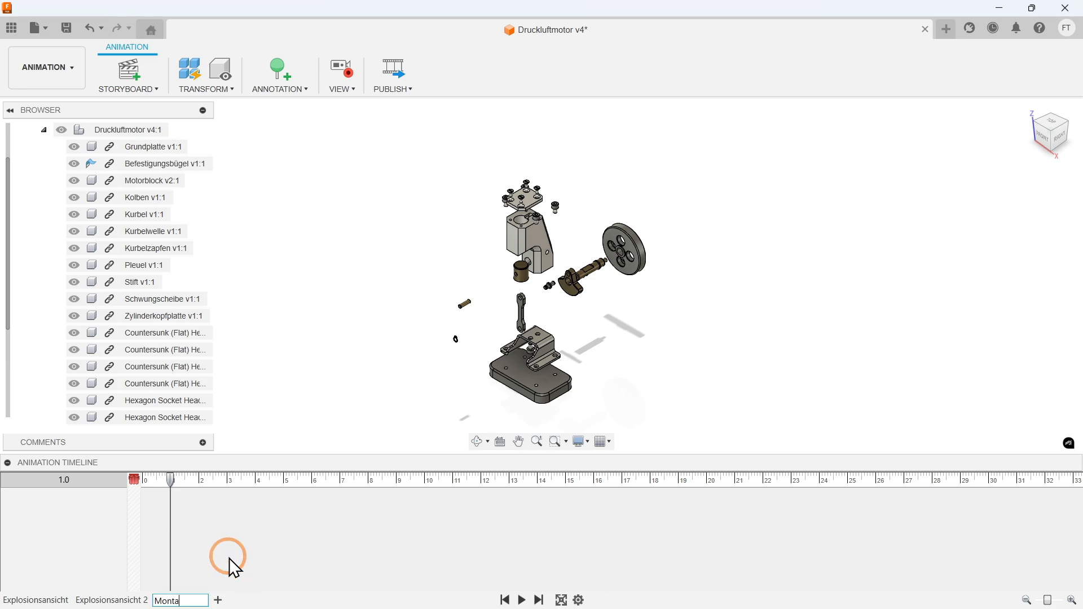
{"action": "type", "text": "gevideo"}
{"action": "key", "text": "Return"}
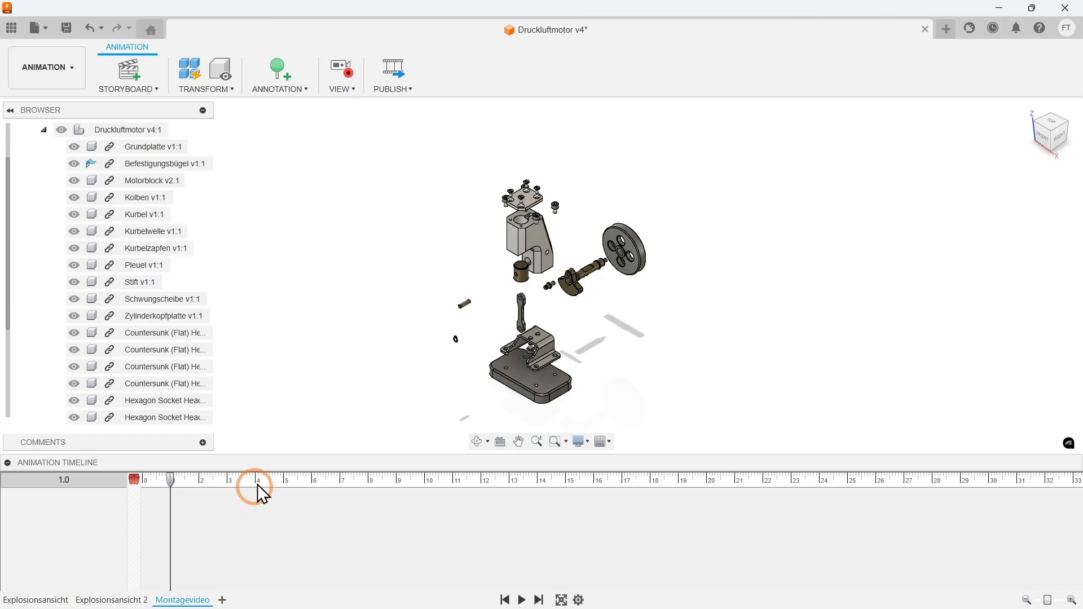
- Turn off view recording and restore the Pleuel to its home position
{"action": "left_click", "coordinate": [341, 73]}
{"action": "left_click", "coordinate": [303, 170]}
{"action": "left_click", "coordinate": [172, 438]}
{"action": "right_click", "coordinate": [148, 266]}
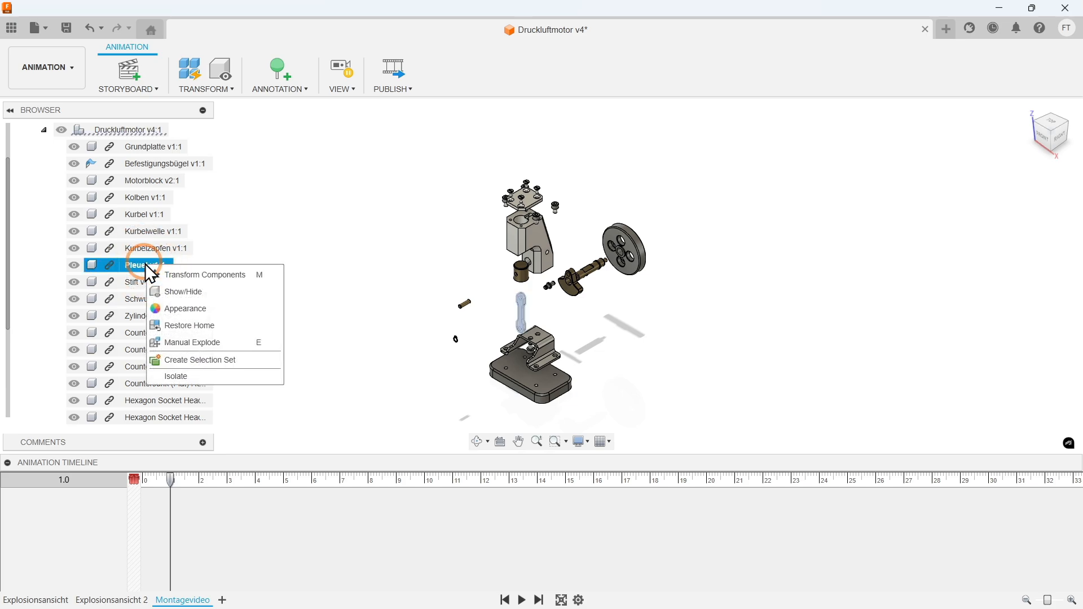
{"action": "left_click", "coordinate": [219, 325]}
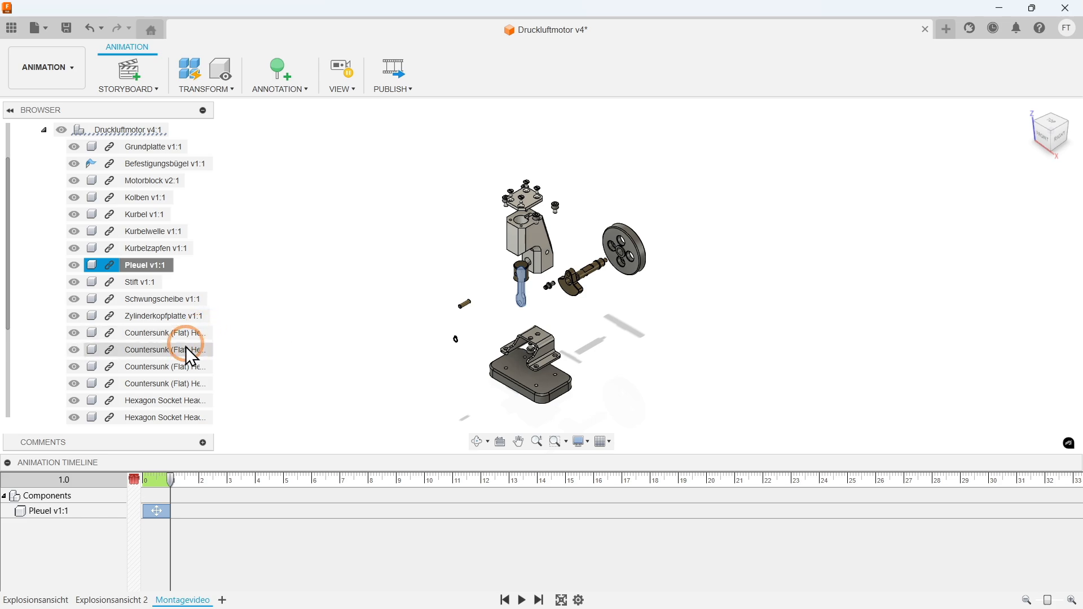
- Restore the Stift to its home position with the playhead at 2 s, and play the animation from the start
{"action": "left_click", "coordinate": [142, 513]}
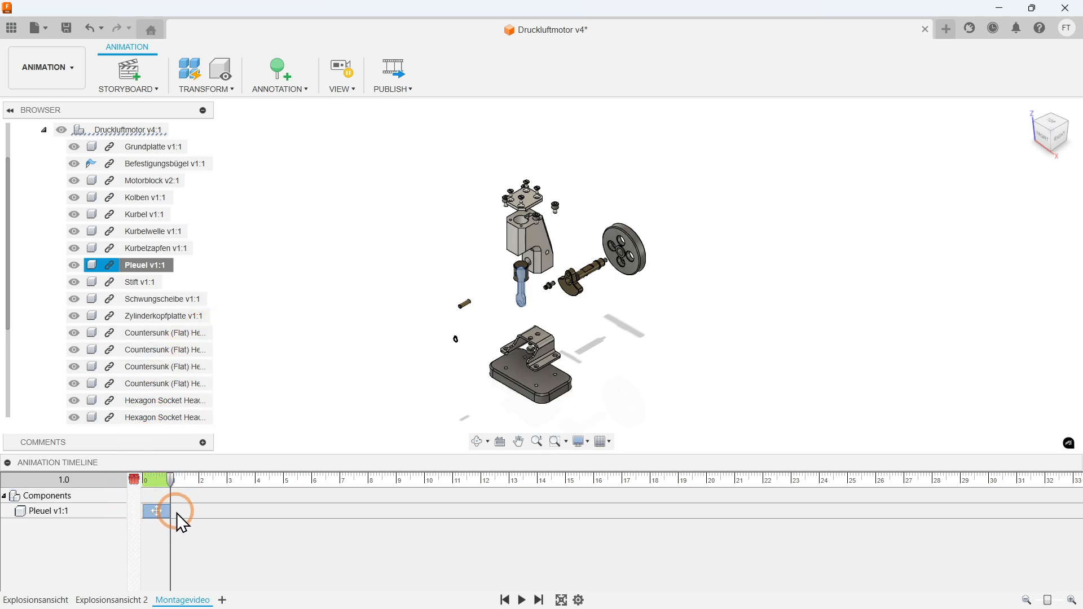
{"action": "left_click_drag", "start_coordinate": [171, 484], "coordinate": [200, 480]}
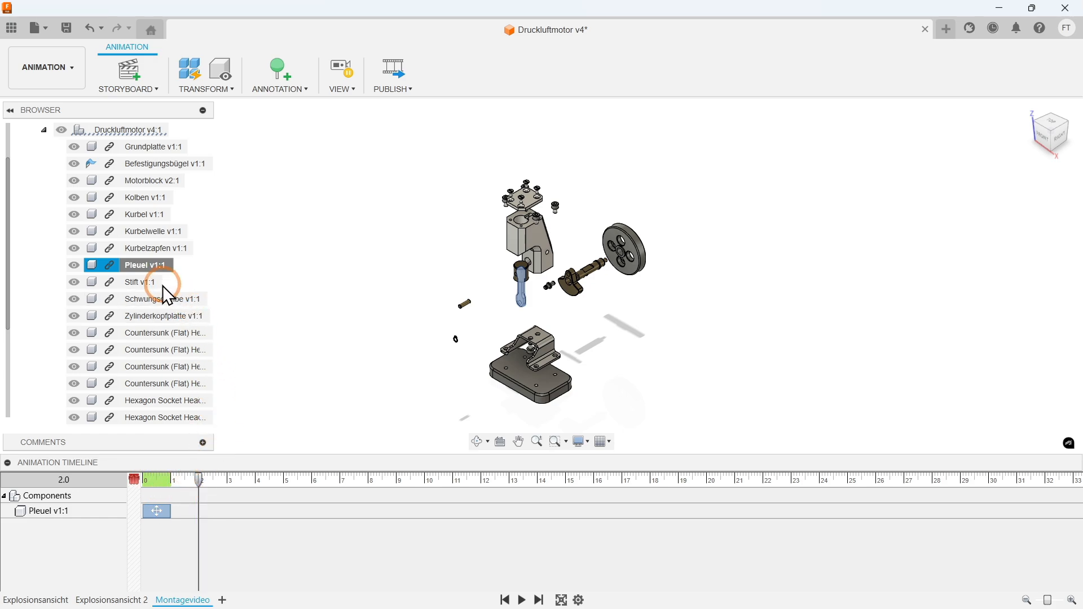
{"action": "right_click", "coordinate": [148, 284]}
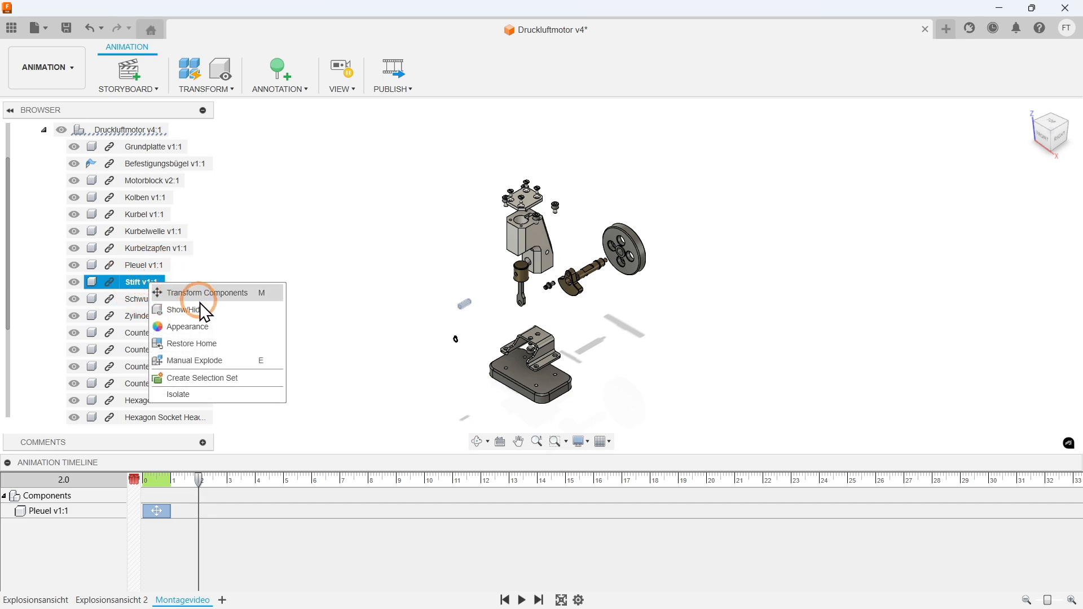
{"action": "left_click", "coordinate": [216, 341]}
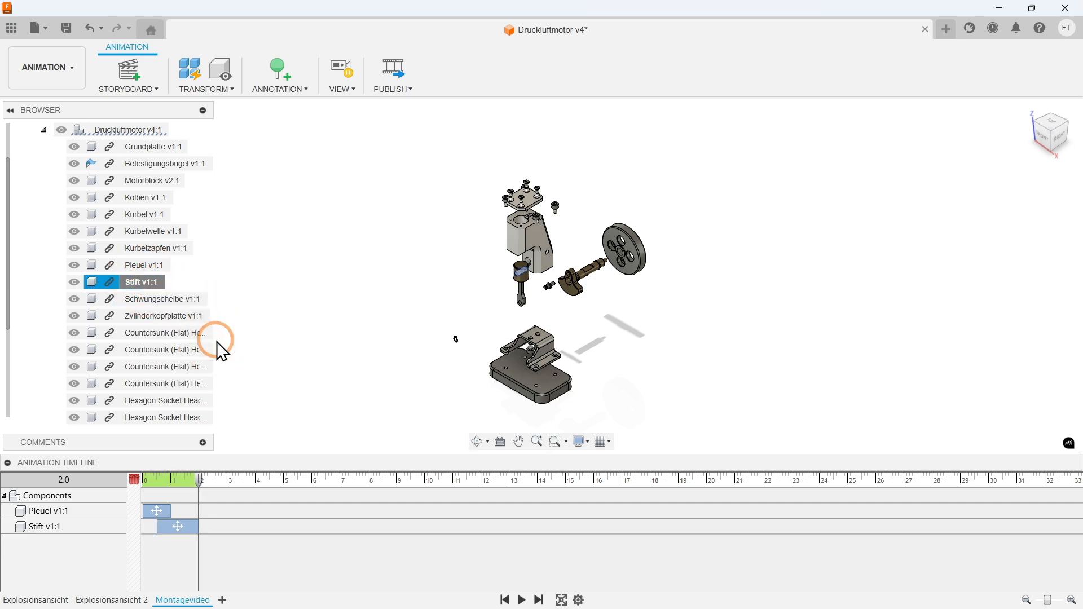
{"action": "left_click_drag", "start_coordinate": [199, 479], "coordinate": [140, 478]}
{"action": "left_click", "coordinate": [522, 600]}
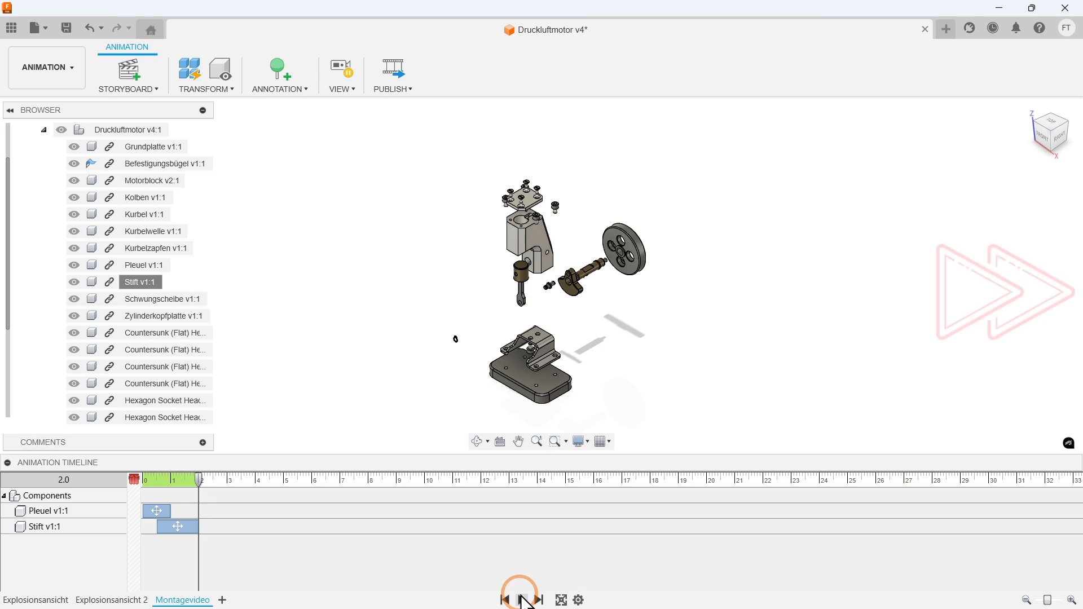
- Restore the Kurbelzapfen to its home position in an action running from about 1.5 to 2.7 s, overlapping the Stift action
{"action": "right_click", "coordinate": [170, 250]}
{"action": "left_click_drag", "start_coordinate": [198, 479], "coordinate": [219, 480]}
{"action": "right_click", "coordinate": [161, 250]}
{"action": "left_click", "coordinate": [214, 312]}
{"action": "left_click_drag", "start_coordinate": [198, 542], "coordinate": [185, 542]}
- Restore the Kurbel to its home position in an action running from about 2.2 to 3.4 s
{"action": "left_click_drag", "start_coordinate": [219, 479], "coordinate": [237, 479]}
{"action": "right_click", "coordinate": [138, 215]}
{"action": "left_click", "coordinate": [215, 280]}
{"action": "left_click_drag", "start_coordinate": [219, 558], "coordinate": [205, 558]}
- Restore the Motorblock to its home position and start its action earlier so it overlaps the Kurbel action
{"action": "left_click_drag", "start_coordinate": [237, 479], "coordinate": [252, 479]}
{"action": "right_click", "coordinate": [163, 181]}
{"action": "left_click", "coordinate": [239, 242]}
{"action": "left_click_drag", "start_coordinate": [239, 573], "coordinate": [225, 573]}
- Restore the Kurbelwelle and Schwungscheibe to their home positions in overlapping actions, about 3.4 to 4.7 s and 4.2 to 5.2 s
{"action": "left_click_drag", "start_coordinate": [252, 479], "coordinate": [342, 480]}
{"action": "right_click", "coordinate": [170, 232]}
{"action": "left_click", "coordinate": [234, 292]}
{"action": "right_click", "coordinate": [178, 298]}
{"action": "left_click", "coordinate": [245, 359]}
- Restore the Befestigungsbügel, the first two hexagon socket head screws and the Grundplatte to their home positions in overlapping actions
{"action": "right_click", "coordinate": [191, 164]}
{"action": "left_click", "coordinate": [240, 225]}
{"action": "left_click", "coordinate": [163, 400]}
{"action": "left_click", "coordinate": [164, 418], "text": "shift"}
{"action": "right_click", "coordinate": [153, 147]}
{"action": "left_click", "coordinate": [211, 206]}
- Restore the remaining four hexagon socket head screws and the external retaining ring to their home positions
{"action": "scroll", "coordinate": [173, 356], "scroll_direction": "down", "scroll_amount": 3}
{"action": "left_click", "coordinate": [168, 350]}
{"action": "left_click", "coordinate": [163, 401], "text": "shift"}
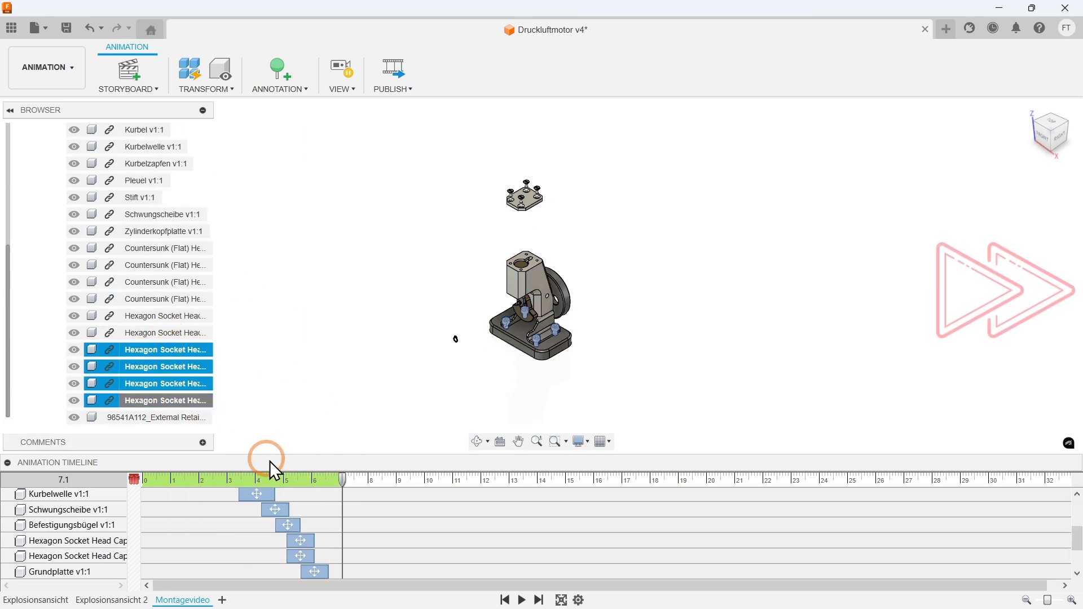
{"action": "right_click", "coordinate": [181, 419]}
{"action": "left_click", "coordinate": [245, 482]}
- Restore the Zylinderkopfplatte and the four countersunk screws to their home positions, ending at 8.4 s, and play the animation
{"action": "left_click_drag", "start_coordinate": [351, 480], "coordinate": [379, 480]}
{"action": "scroll", "coordinate": [208, 357], "scroll_direction": "up", "scroll_amount": 3}
{"action": "right_click", "coordinate": [163, 330]}
{"action": "left_click", "coordinate": [221, 391]}
{"action": "left_click", "coordinate": [522, 600]}
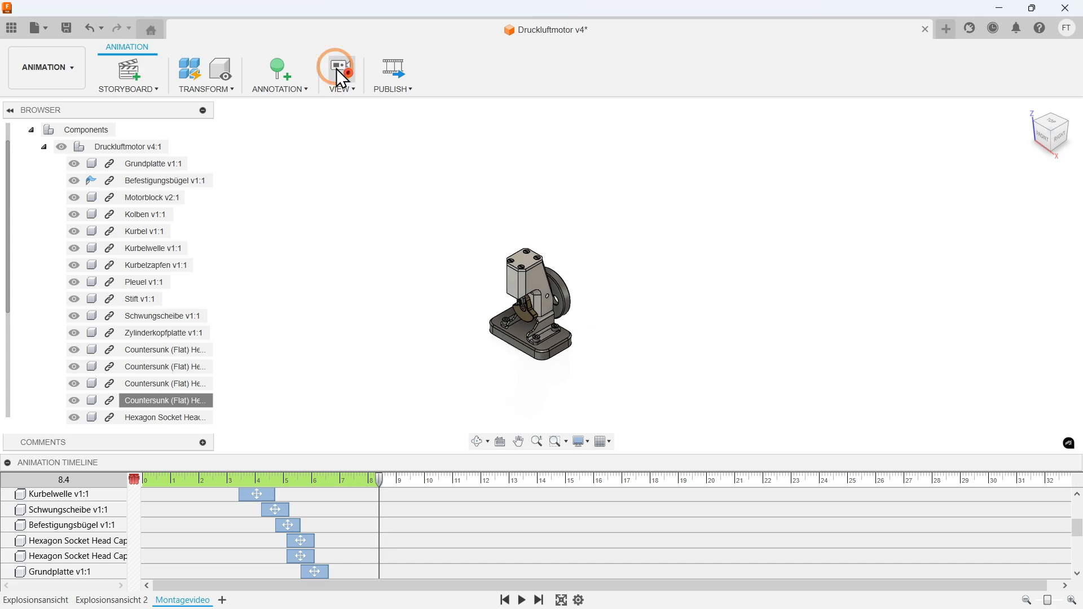
- With view recording on, record the home view as a camera action running from 0 to 8.4 s and play the animation
{"action": "left_click", "coordinate": [522, 600]}
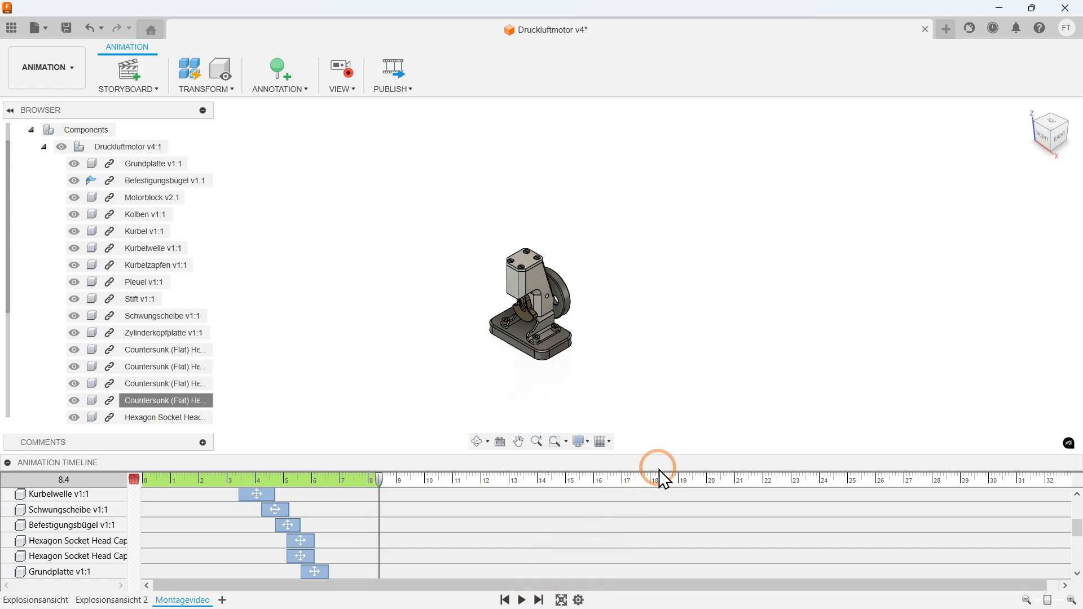
{"action": "left_click", "coordinate": [1027, 110]}
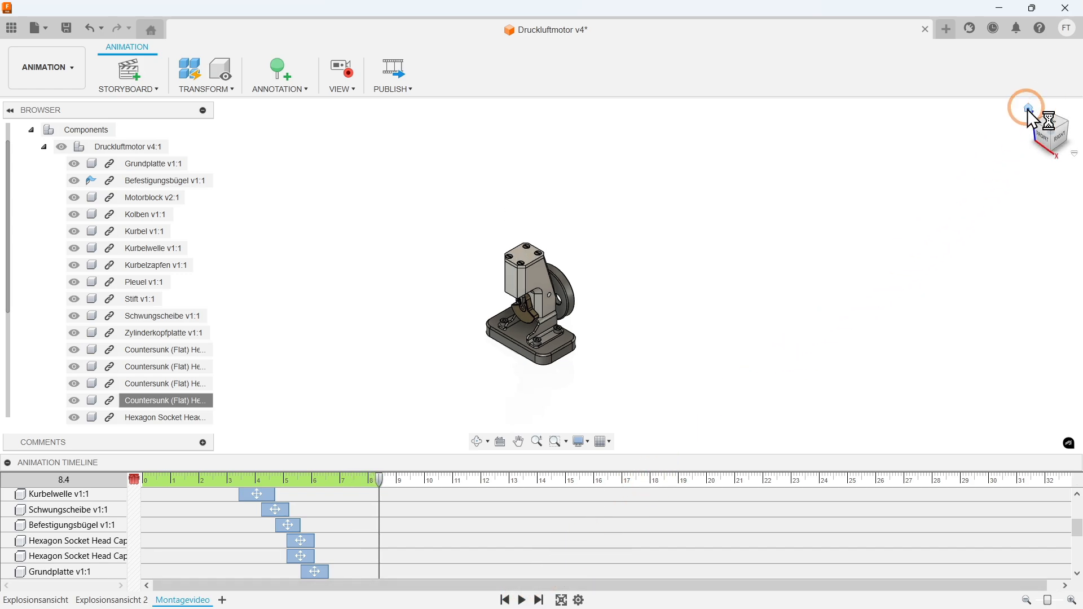
{"action": "left_click", "coordinate": [398, 520]}
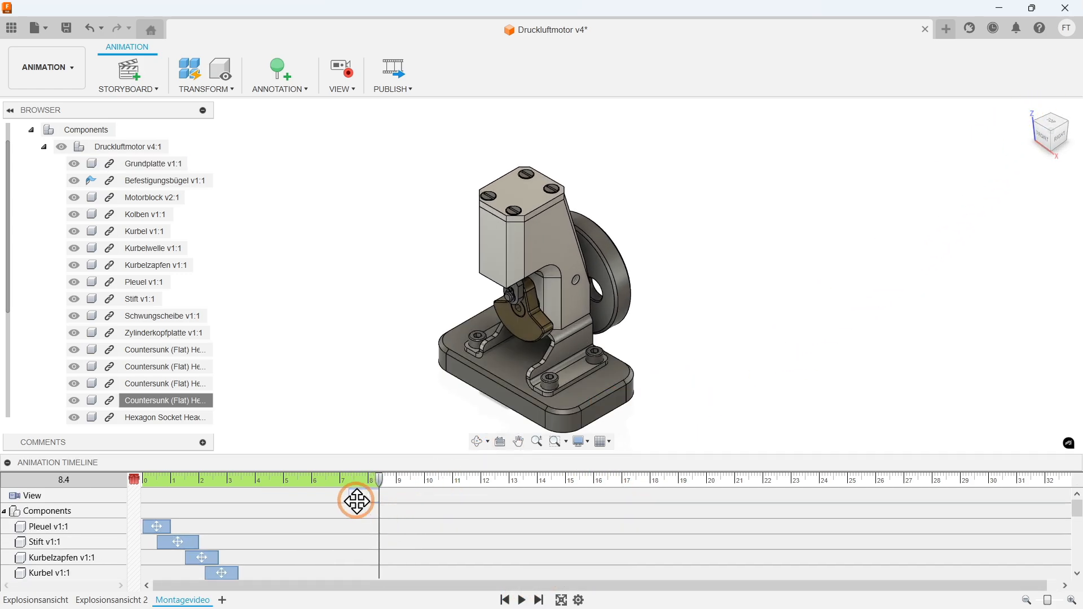
{"action": "left_click_drag", "start_coordinate": [350, 496], "coordinate": [131, 494]}
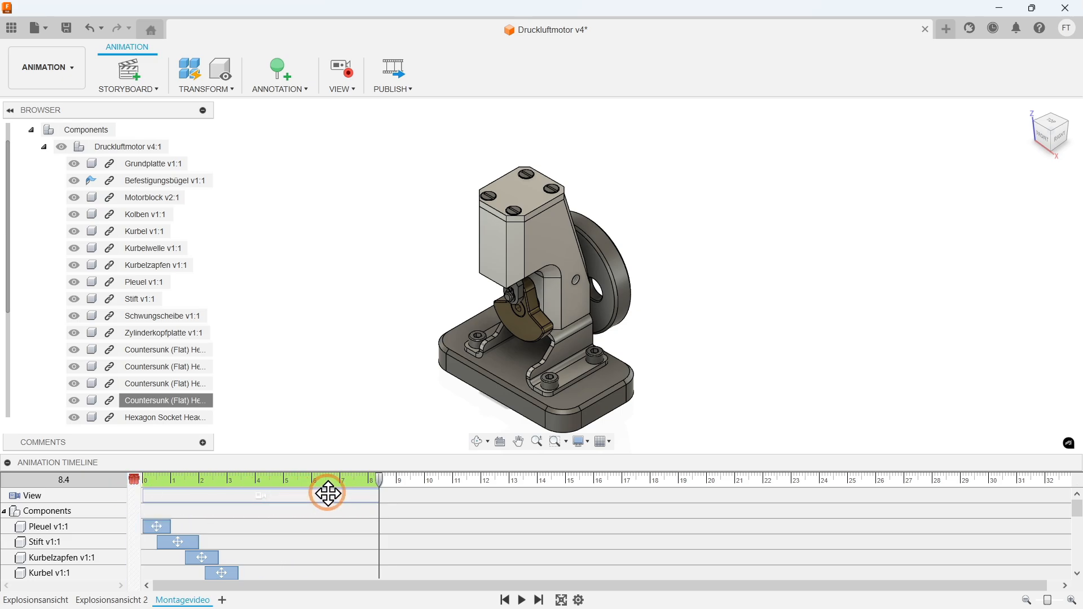
{"action": "left_click_drag", "start_coordinate": [375, 476], "coordinate": [133, 481]}
{"action": "left_click", "coordinate": [521, 600]}
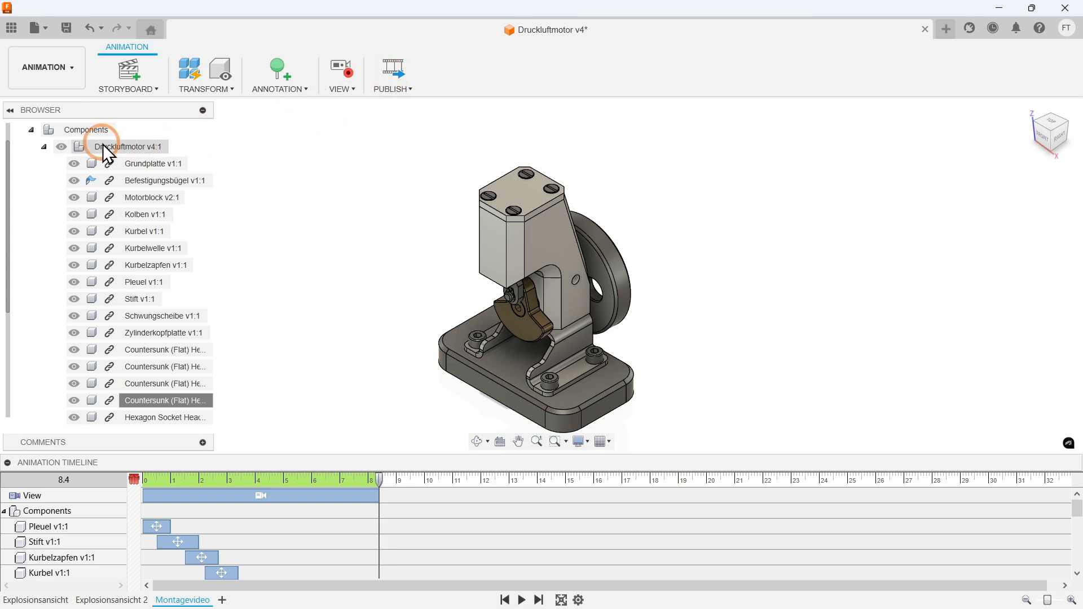
- Collapse the Druckluftmotor component list and save the design with the version description User Saved
{"action": "left_click", "coordinate": [44, 146]}
{"action": "left_click", "coordinate": [840, 262]}
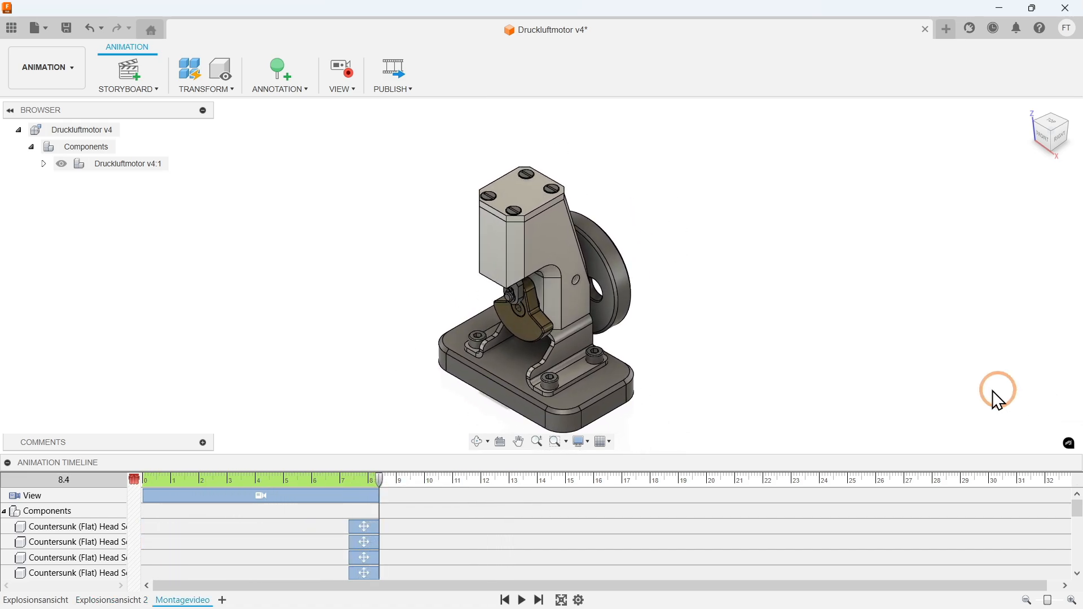
{"action": "key", "text": "ctrl+s"}
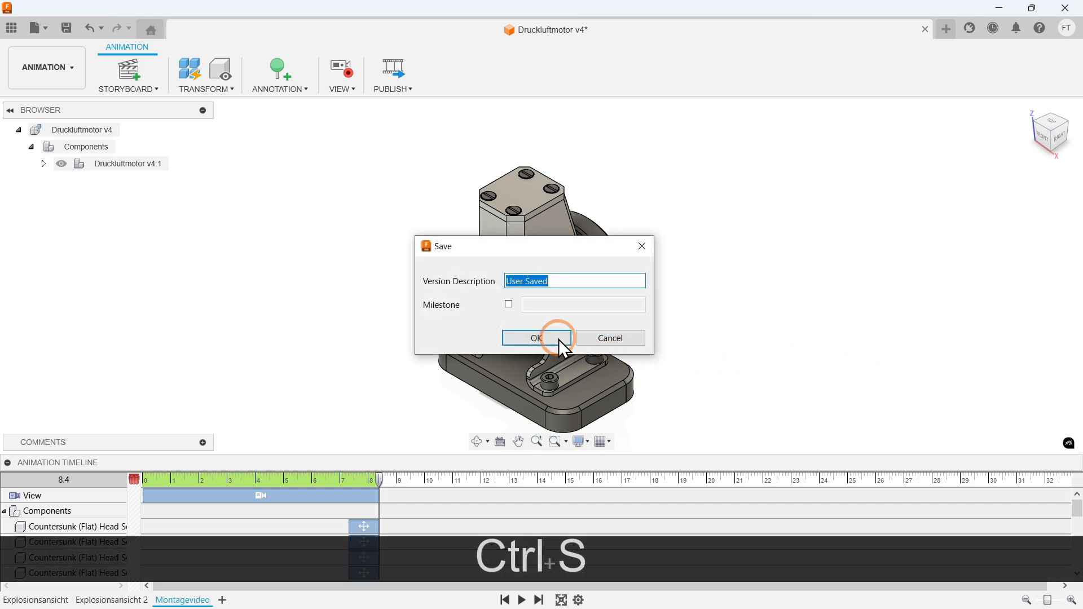
{"action": "left_click", "coordinate": [559, 341]}
{"action": "left_click", "coordinate": [949, 389]}
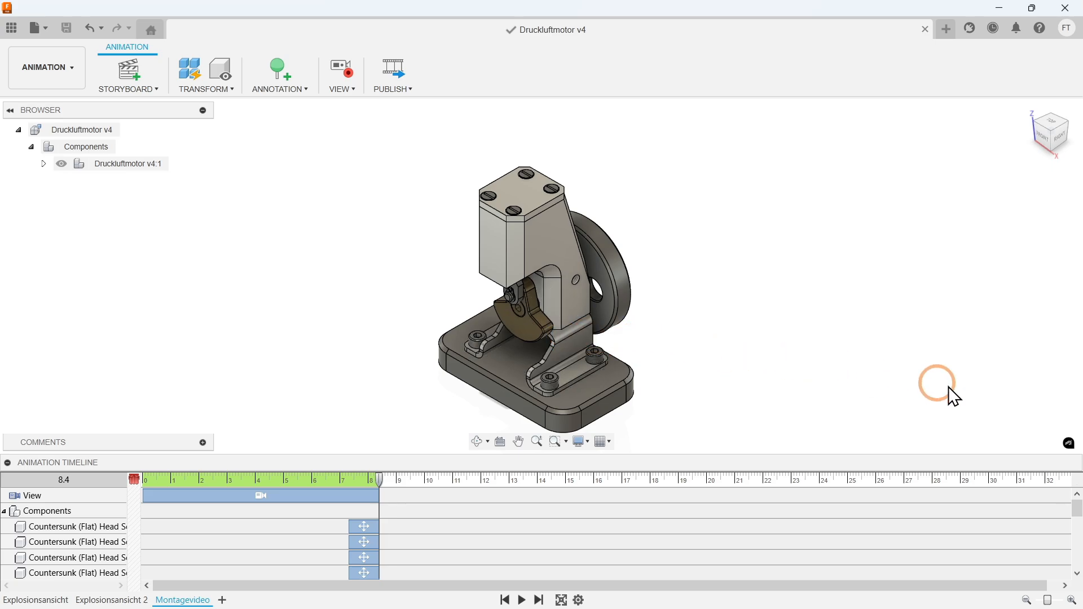